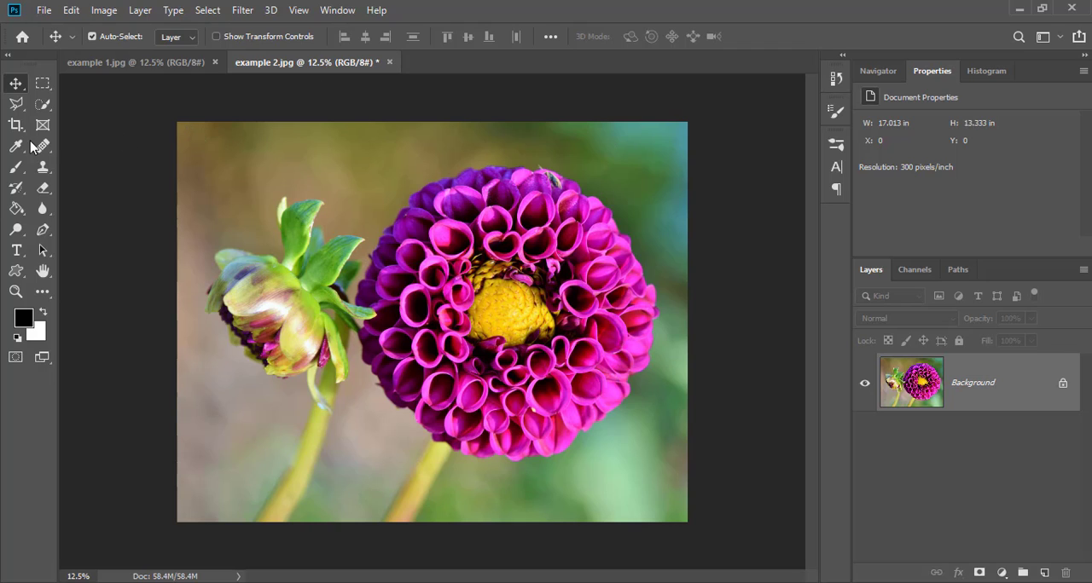
Straighten example 2.jpg with a content-aware crop, levelling it along a line drawn across the image and keeping the original frame size.
click(15, 125)
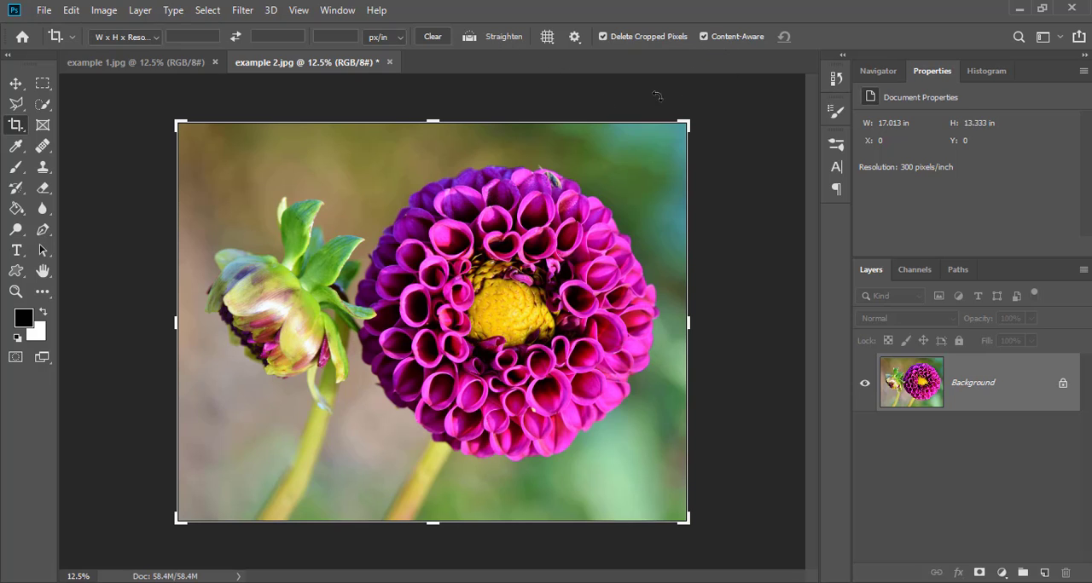
drag(716, 96, 595, 15)
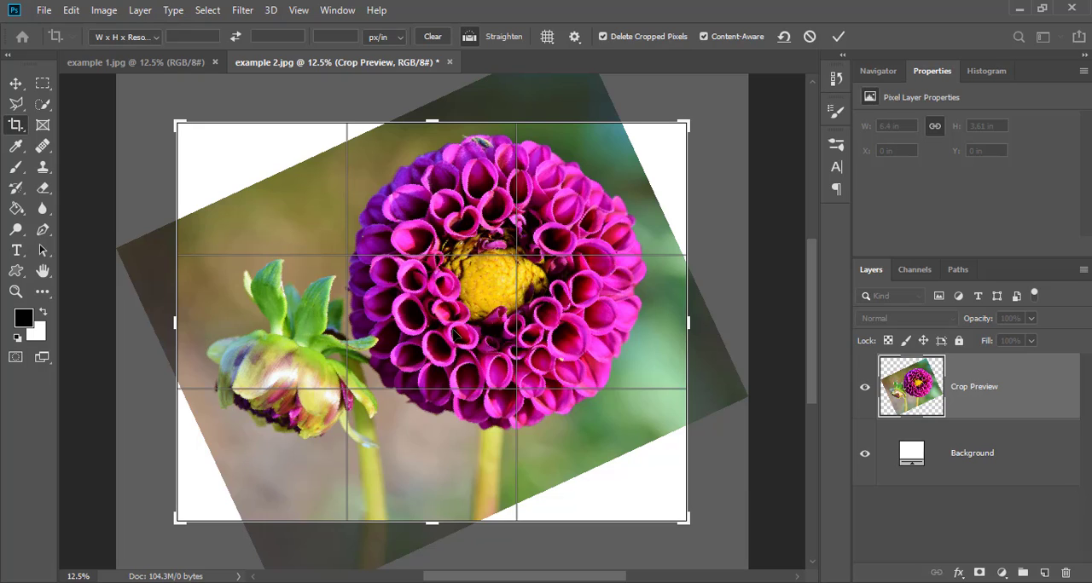
key(ctrl+KP_0)
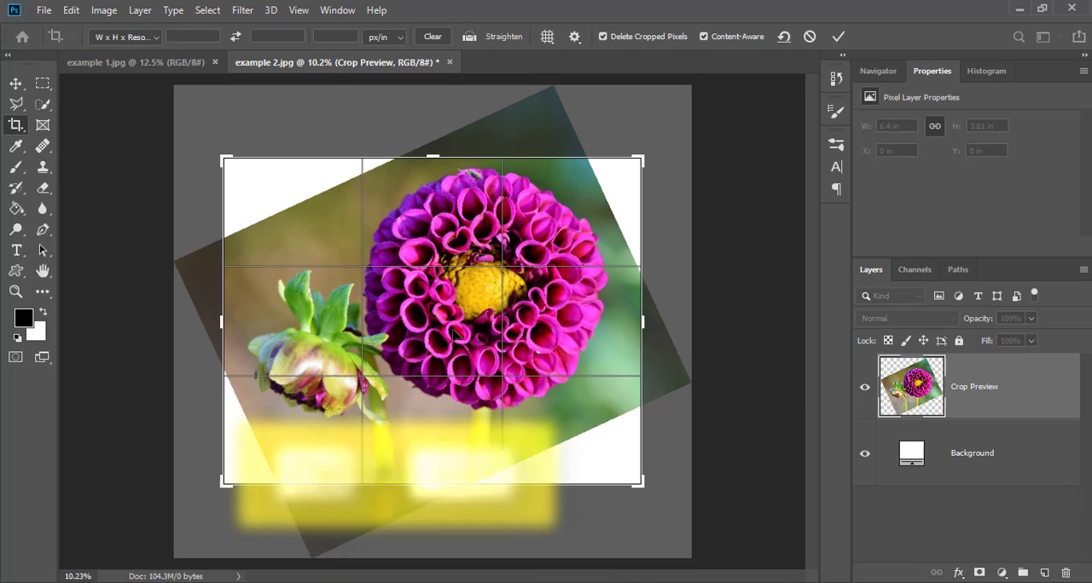
click(839, 37)
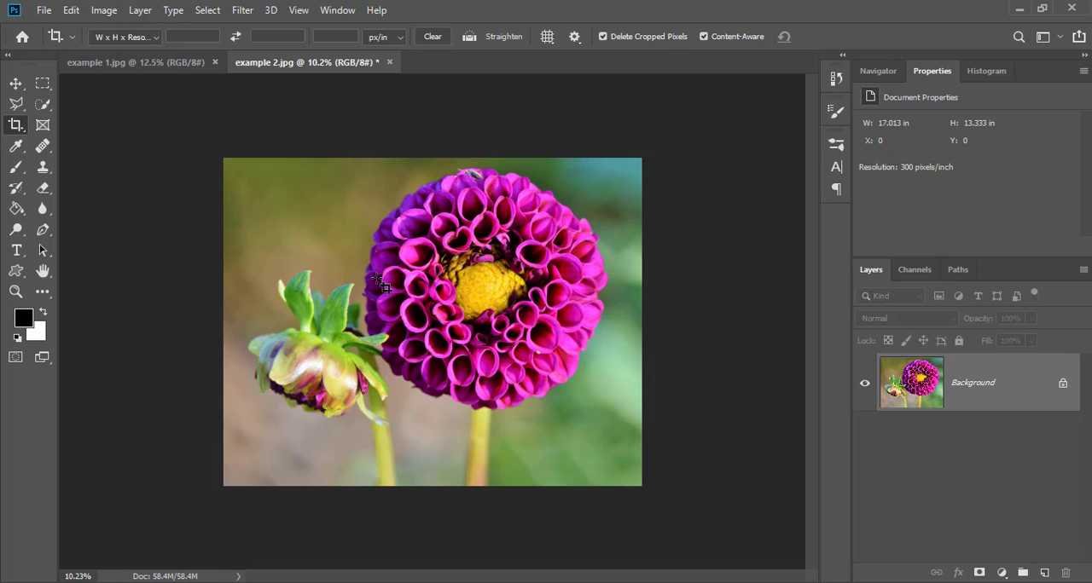
Try cropping both sides of example 1.jpg to a width of about 14.35 in, and undo the crop.
click(171, 66)
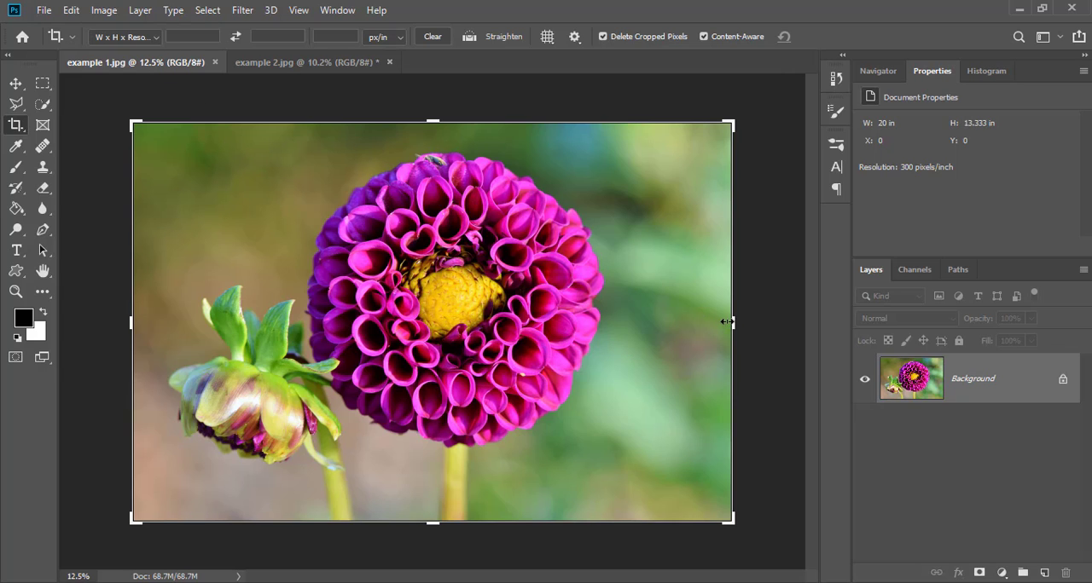
drag(726, 321, 671, 322)
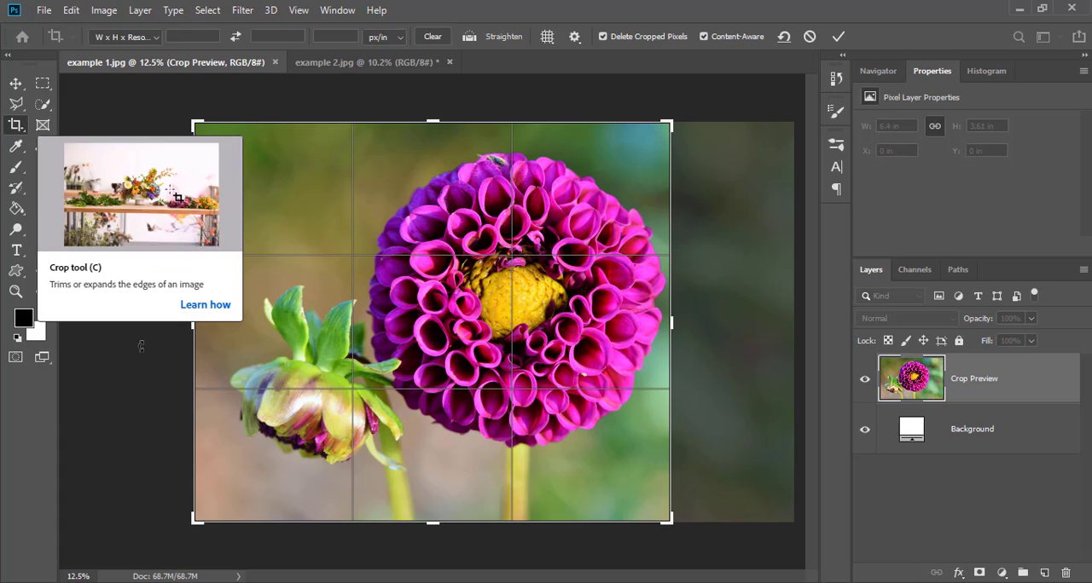
drag(194, 324, 216, 322)
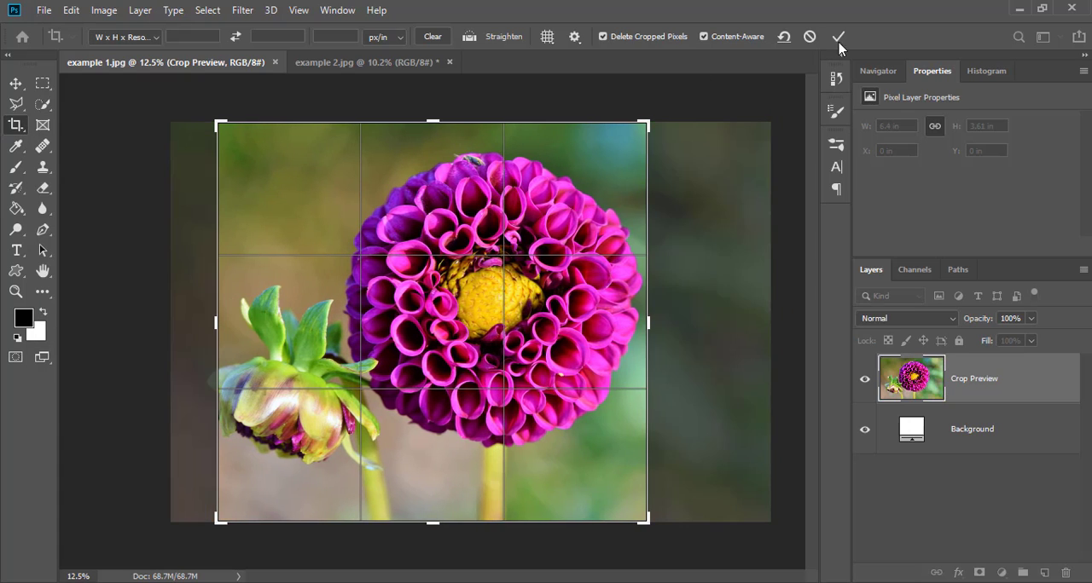
click(840, 37)
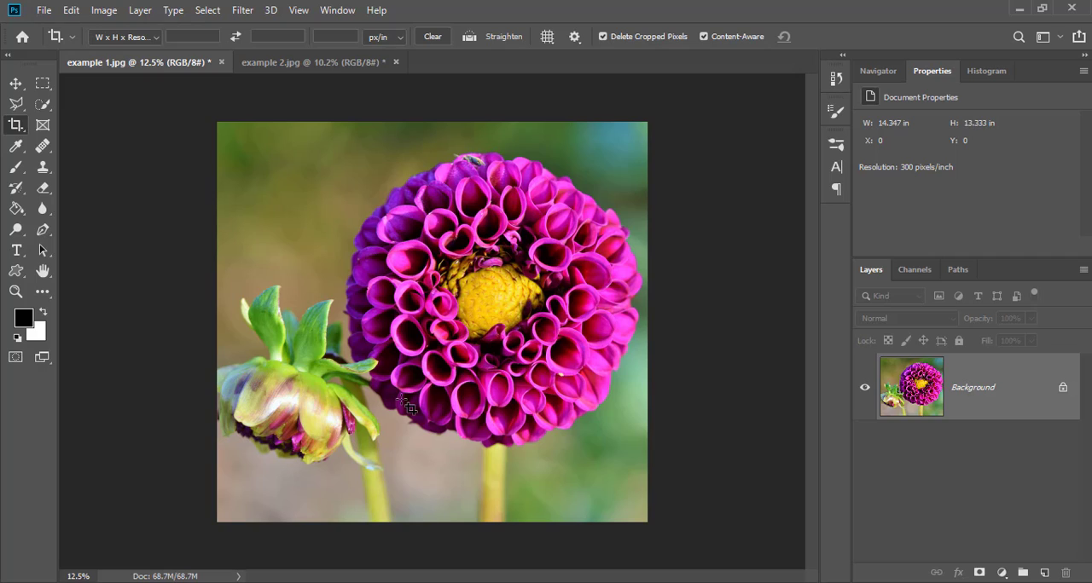
key(ctrl+z)
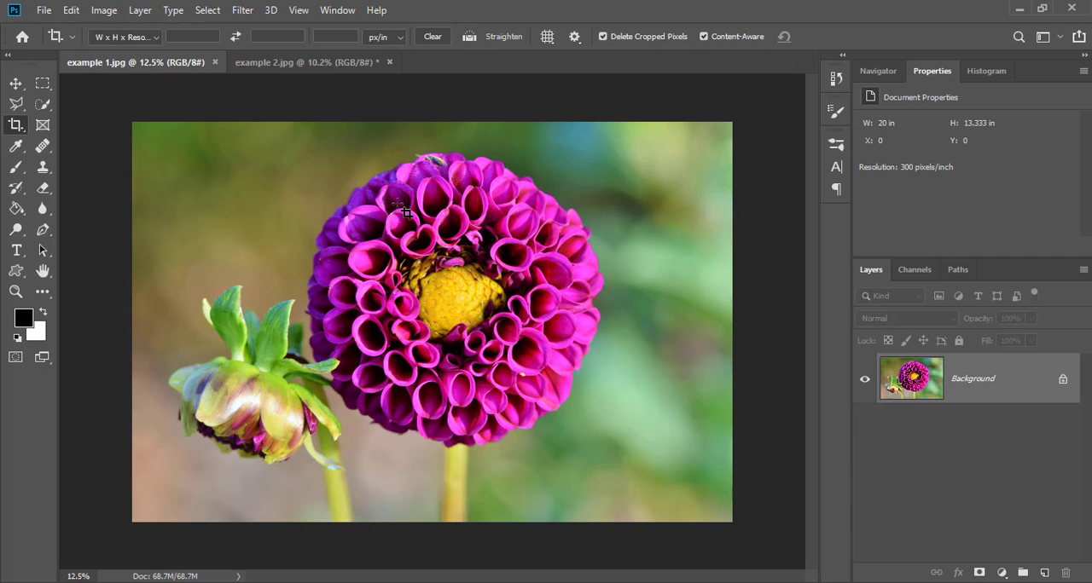
Crop example 1.jpg to a 1:1 square of about 14.99 in with content-aware fill, keeping both flowers inside the frame.
click(133, 37)
click(140, 100)
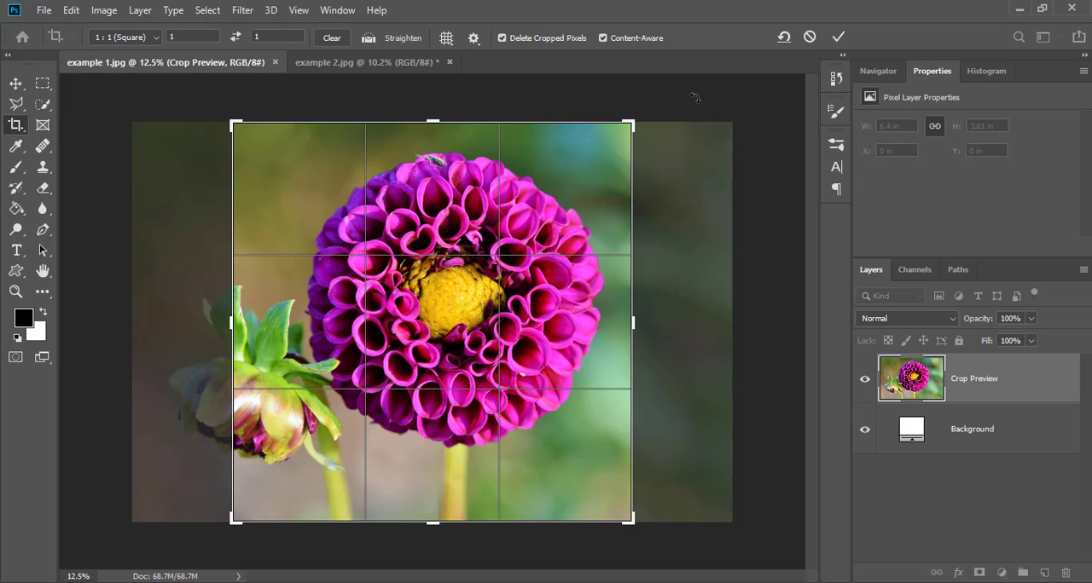
drag(230, 321, 199, 318)
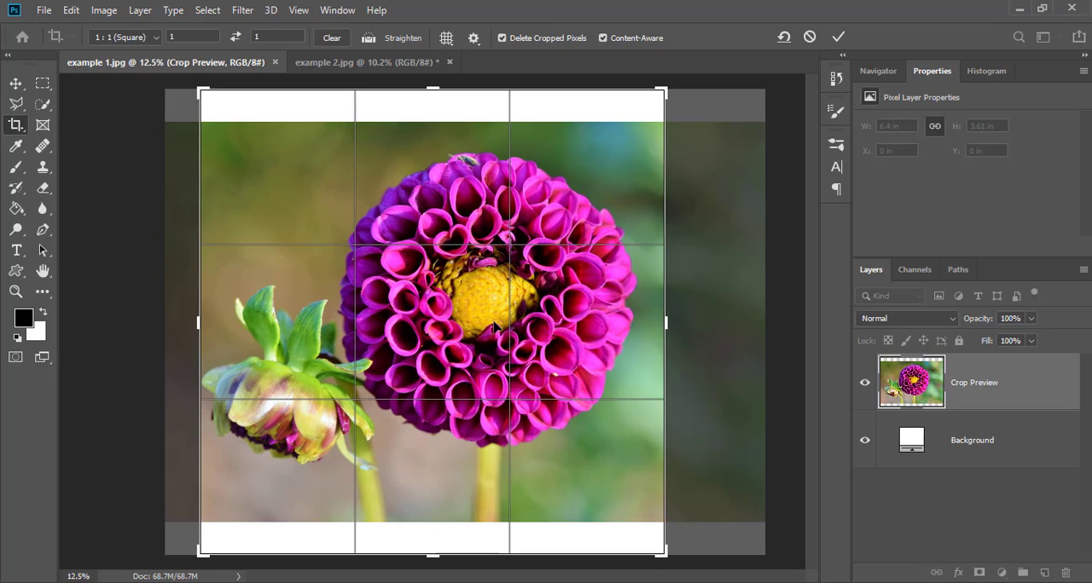
drag(496, 324, 526, 337)
drag(197, 322, 206, 322)
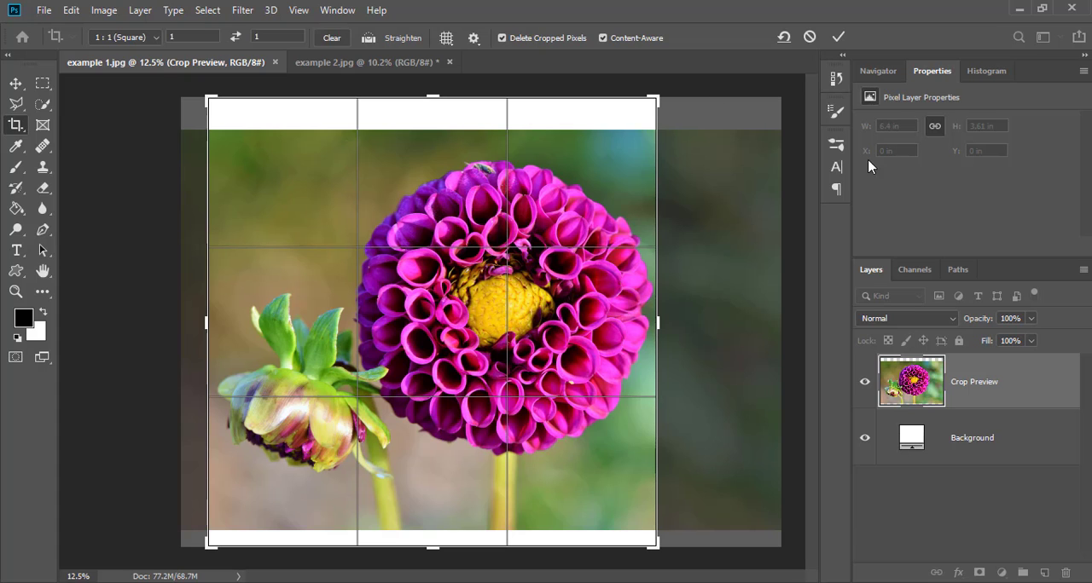
click(839, 37)
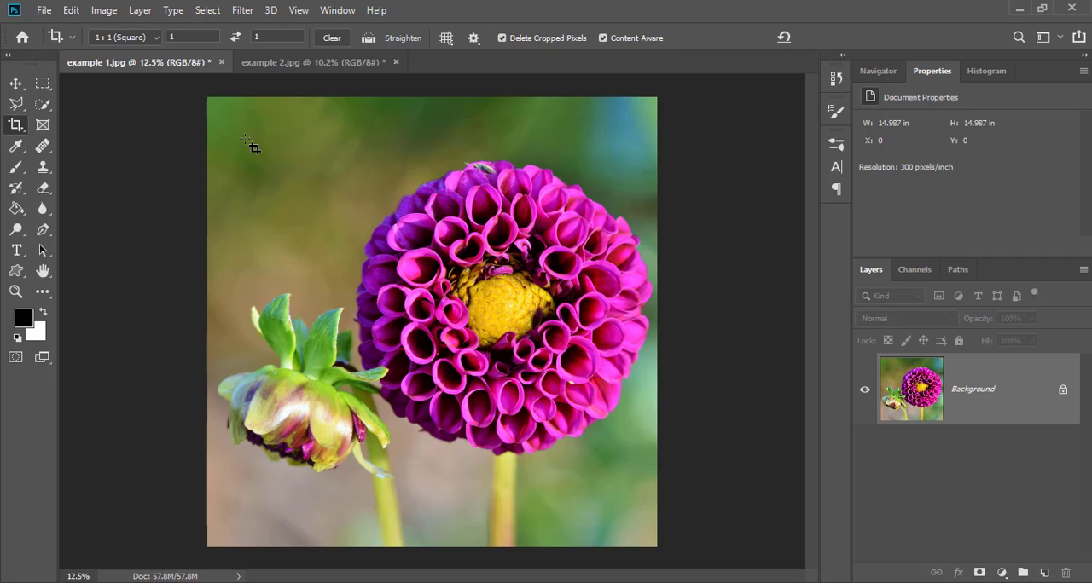
Close example 1.jpg without saving, reopen it from the Example folder, and activate the Move tool.
click(221, 62)
click(540, 235)
click(546, 520)
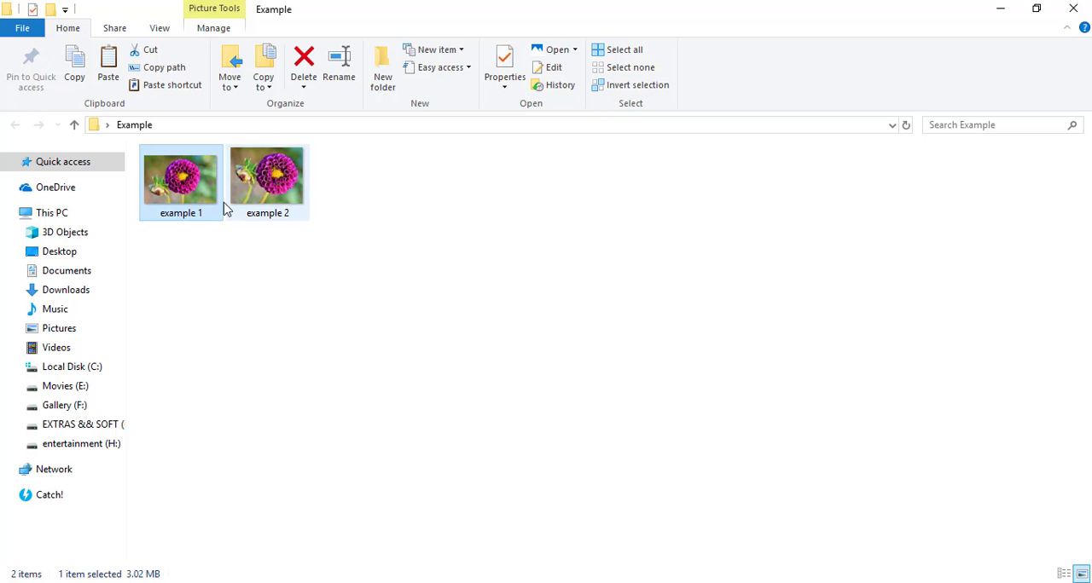
drag(392, 499, 332, 67)
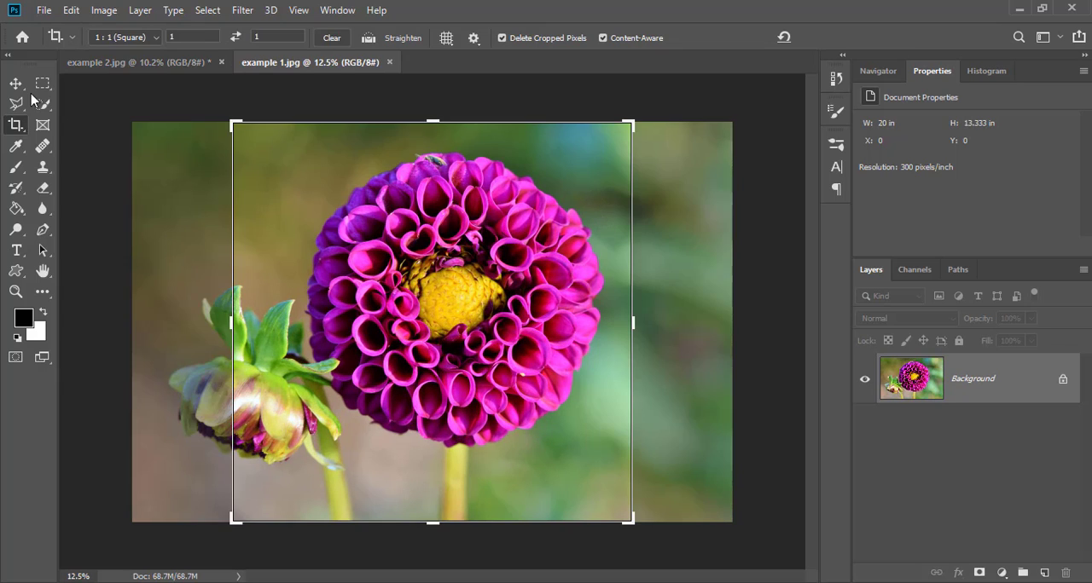
click(15, 84)
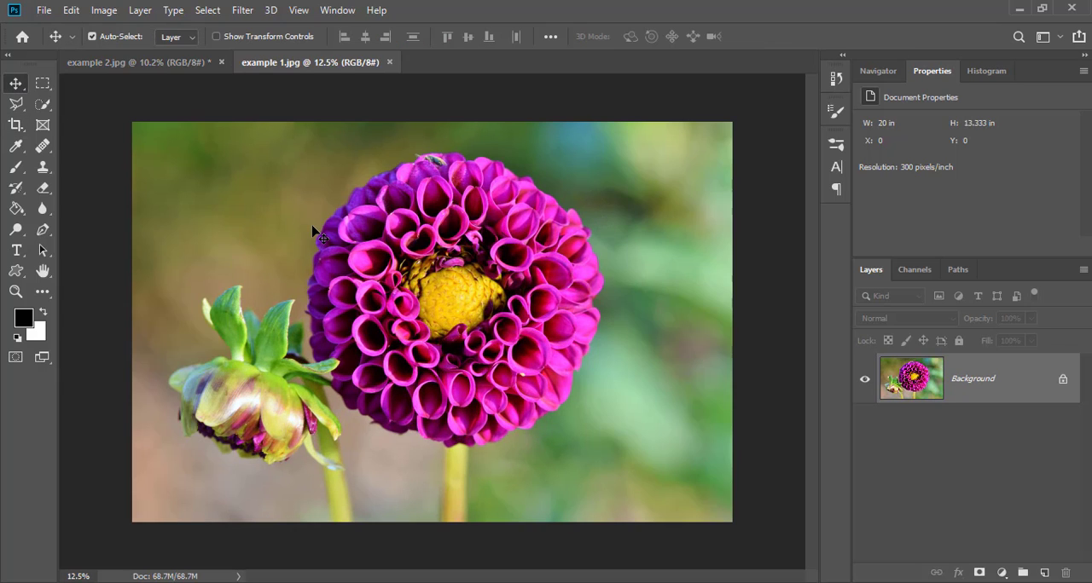
key(ctrl+0)
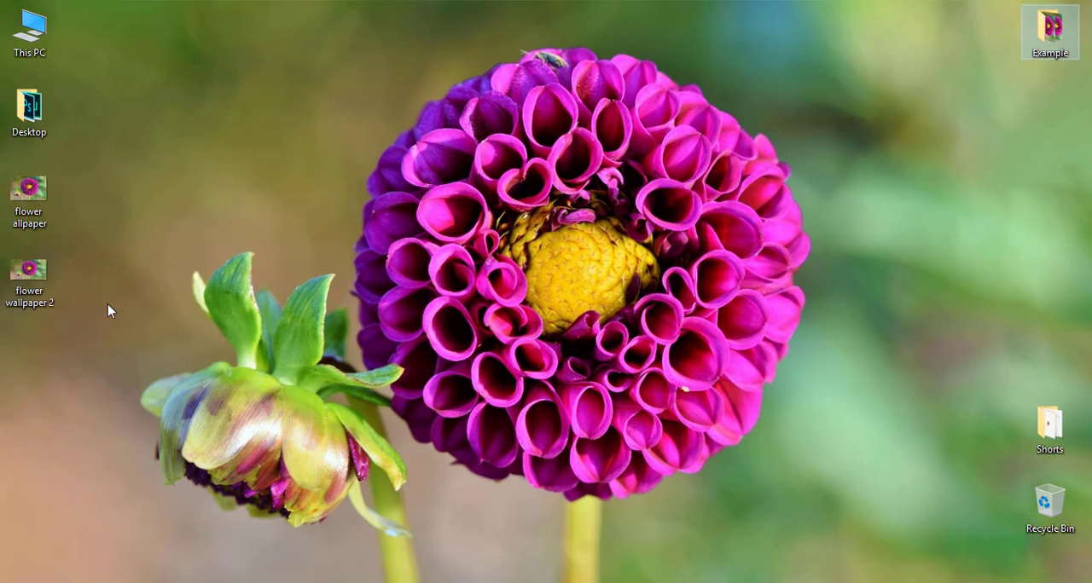
Set the "flower allpaper" image as the desktop background and return to Photoshop.
right_click(43, 276)
right_click(10, 199)
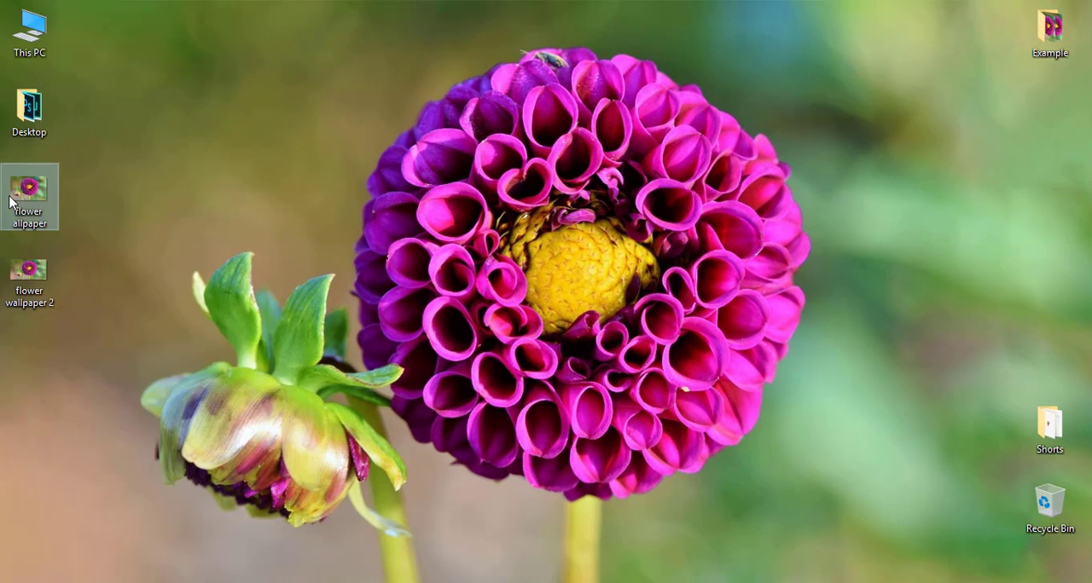
click(91, 154)
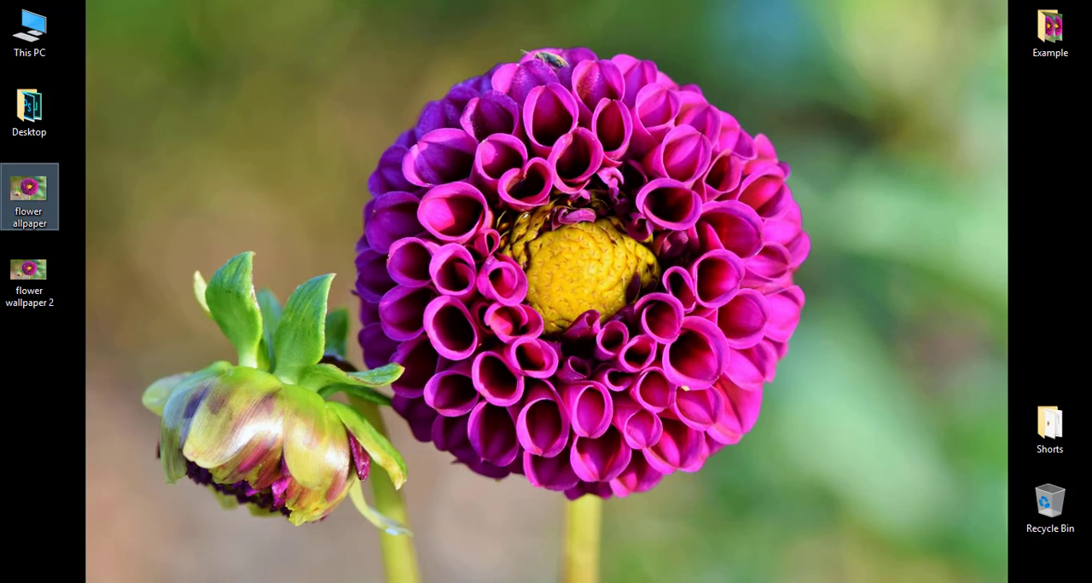
click(516, 537)
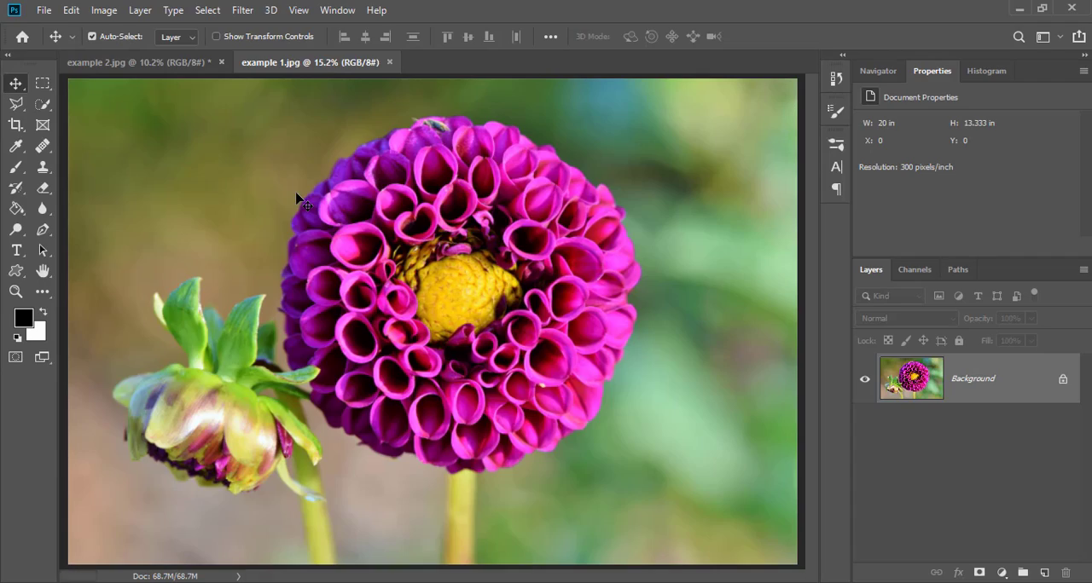
Create a new 1920 by 1080 pixel document at 300 pixels/inch in RGB color with a custom white background.
click(44, 10)
click(60, 32)
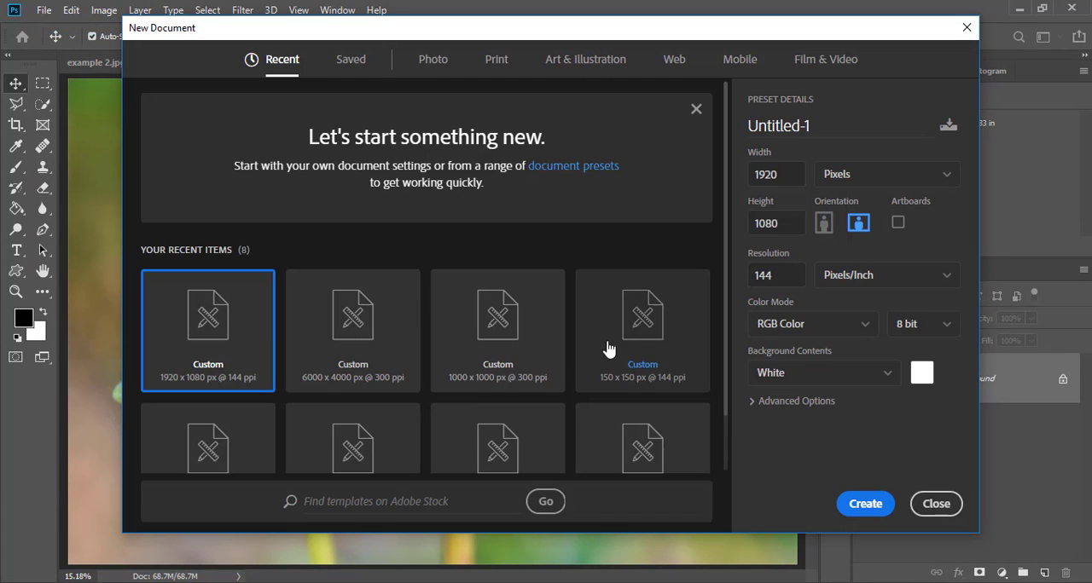
drag(778, 175, 747, 177)
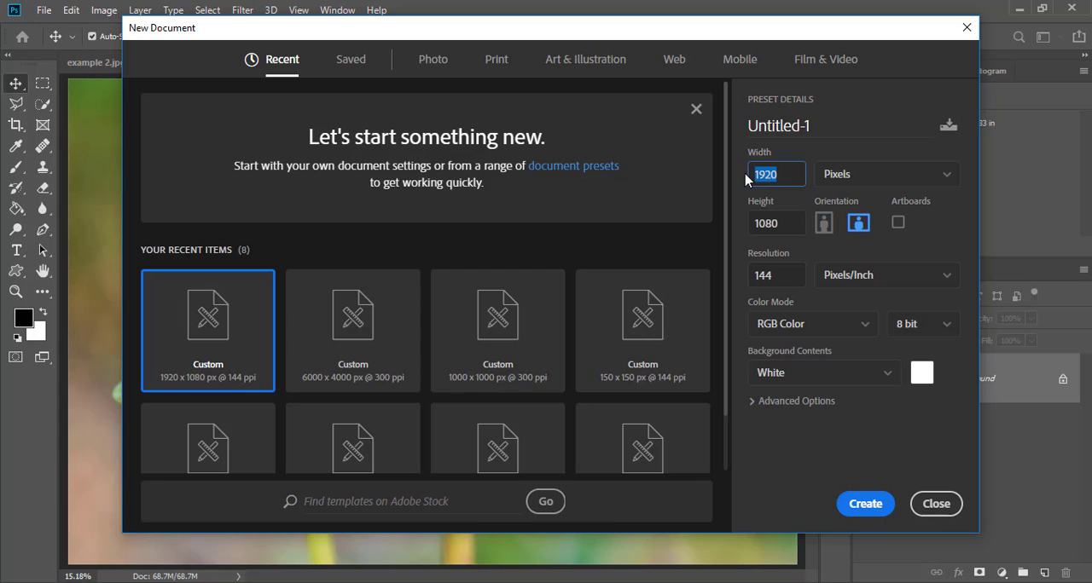
drag(784, 226, 750, 232)
drag(786, 273, 713, 283)
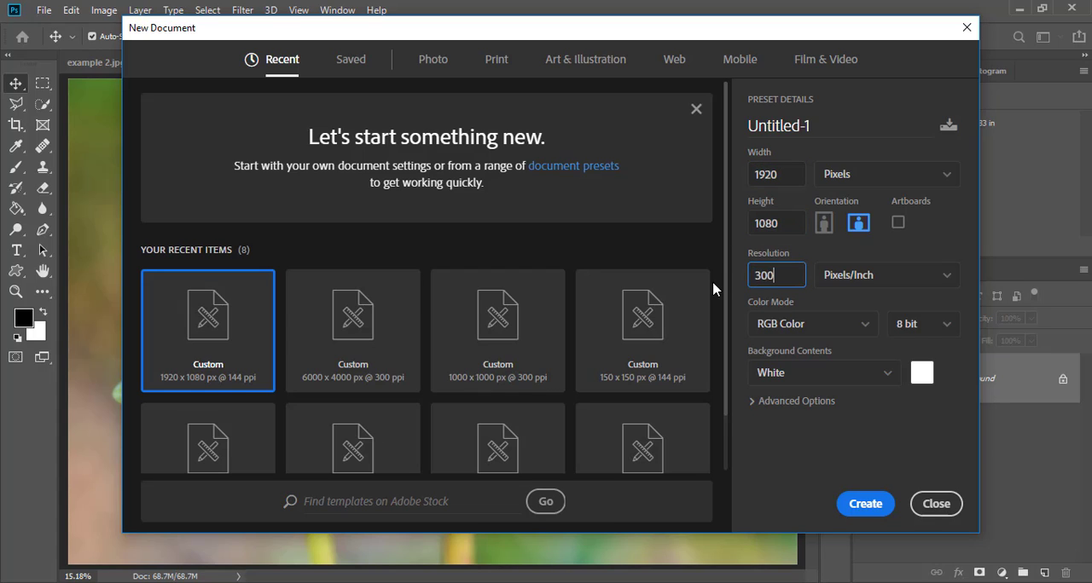
click(881, 177)
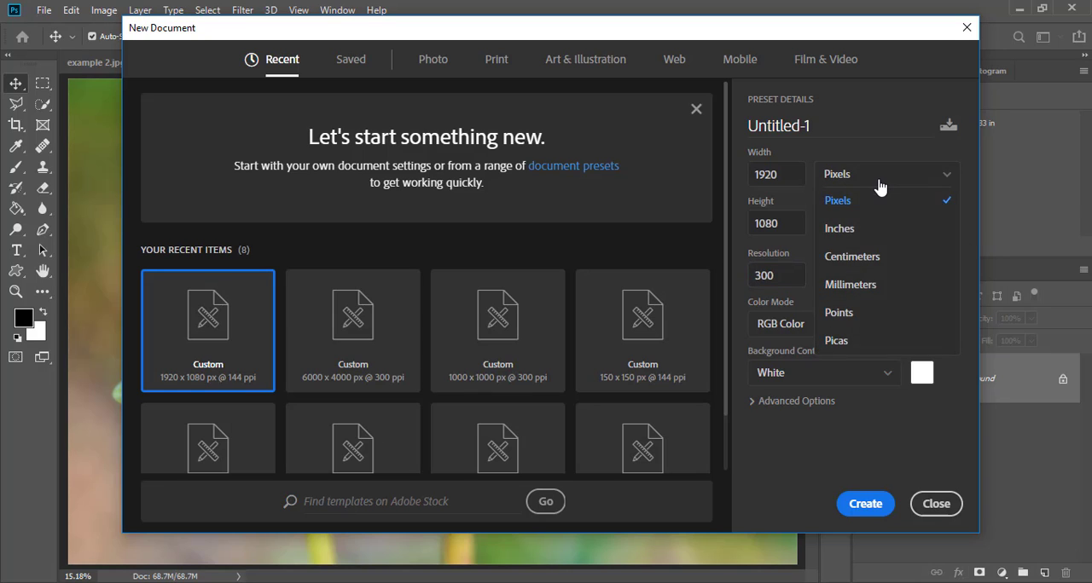
click(874, 203)
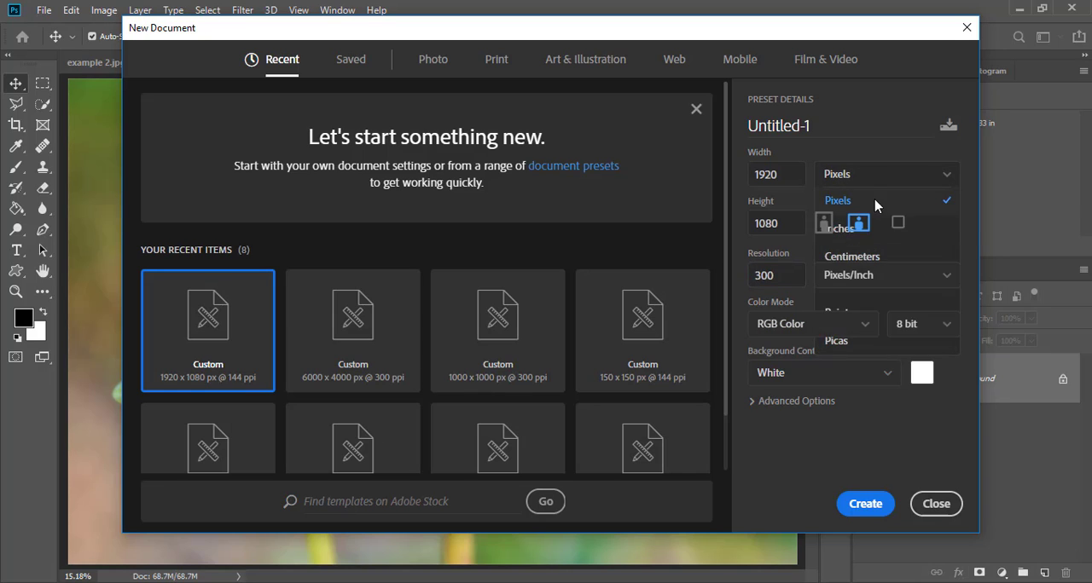
click(924, 371)
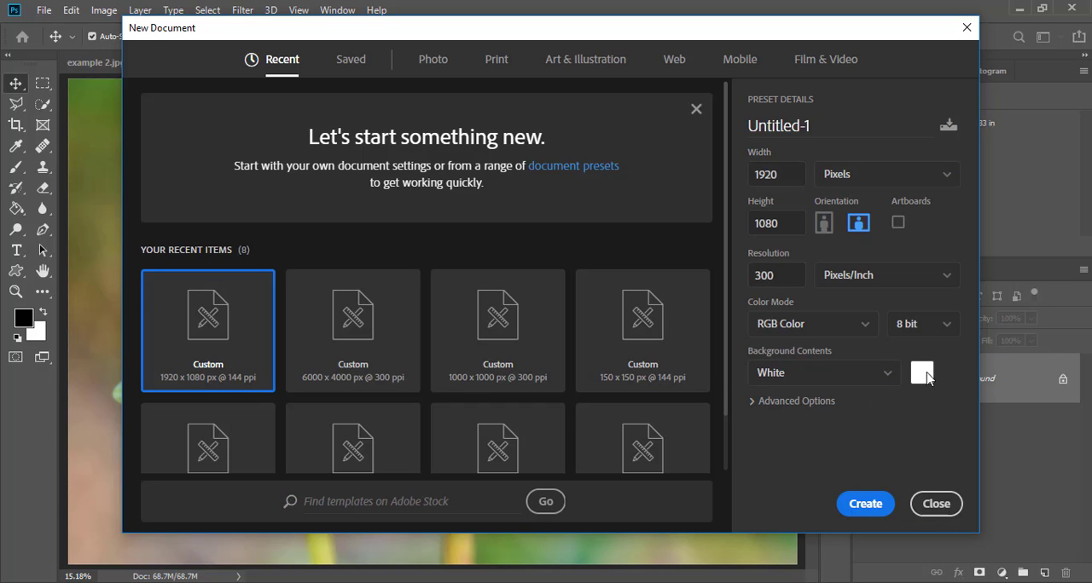
click(698, 104)
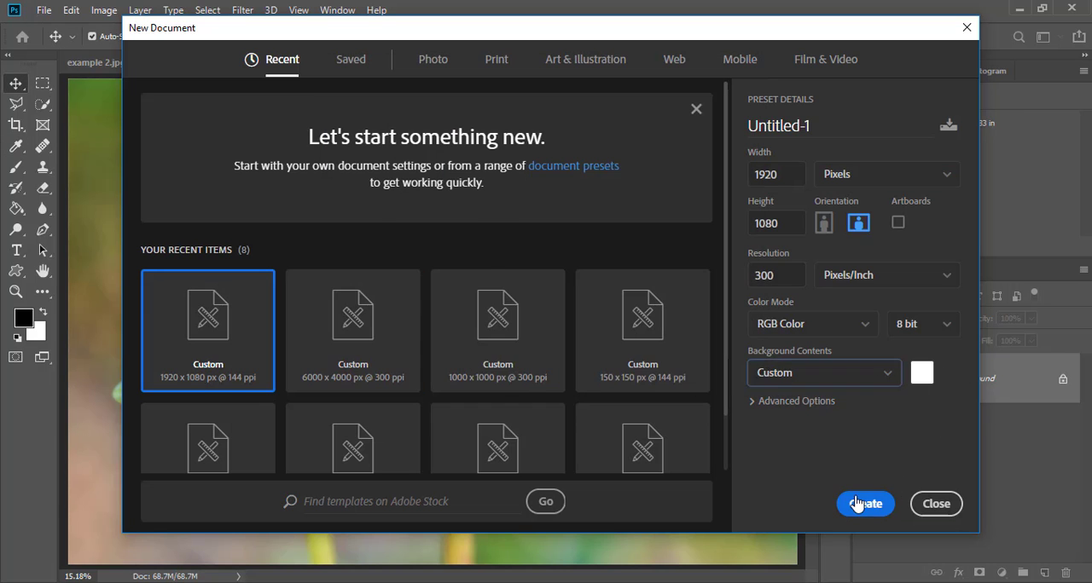
click(866, 504)
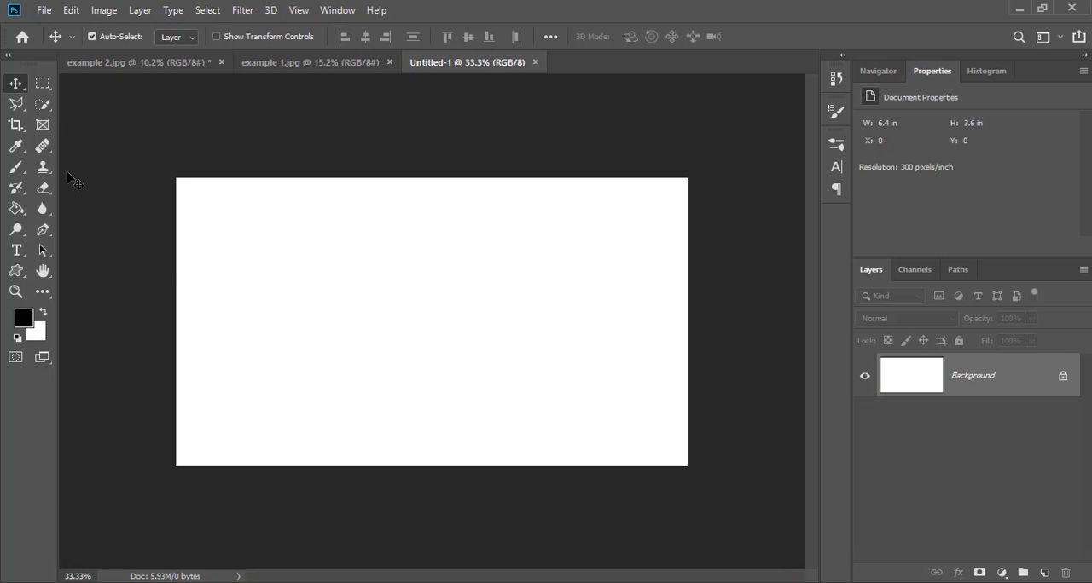
Copy the flower photo from example 1.jpg into the 1920 by 1080 document and scale it down to about 26.6%, centred on the canvas.
click(281, 62)
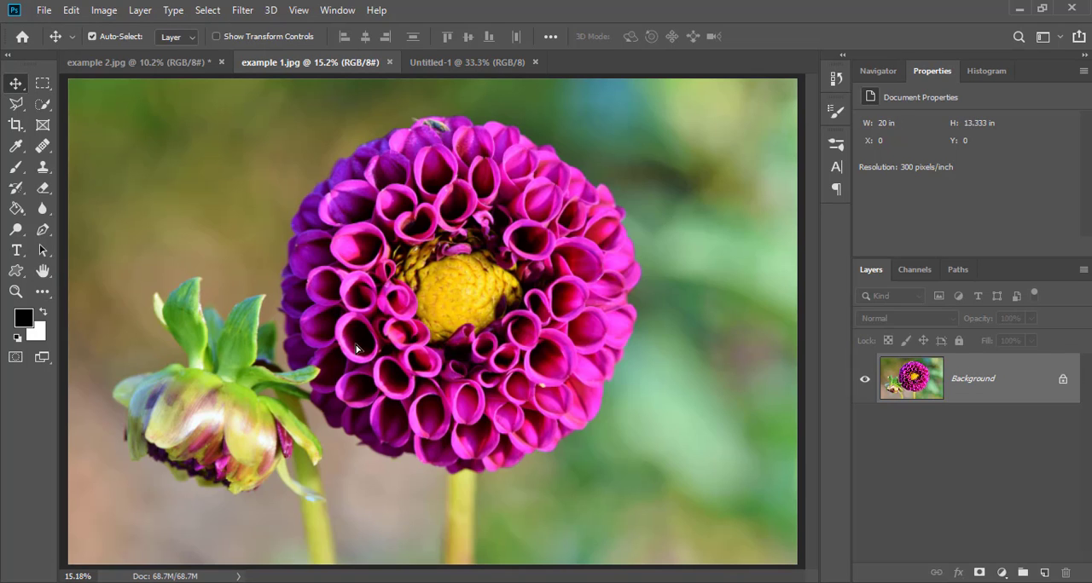
drag(356, 348, 424, 279)
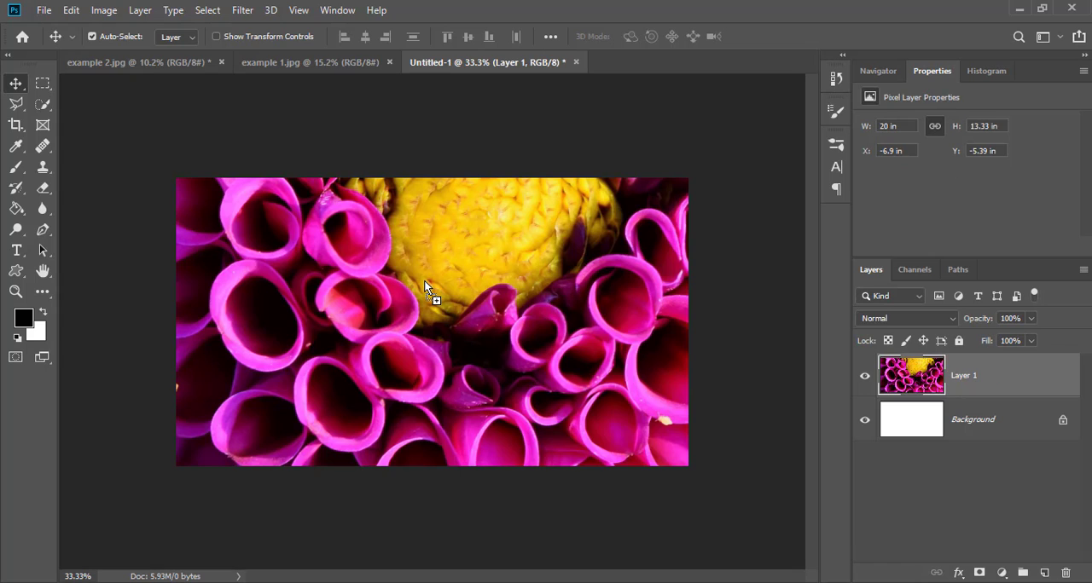
key(ctrl+t)
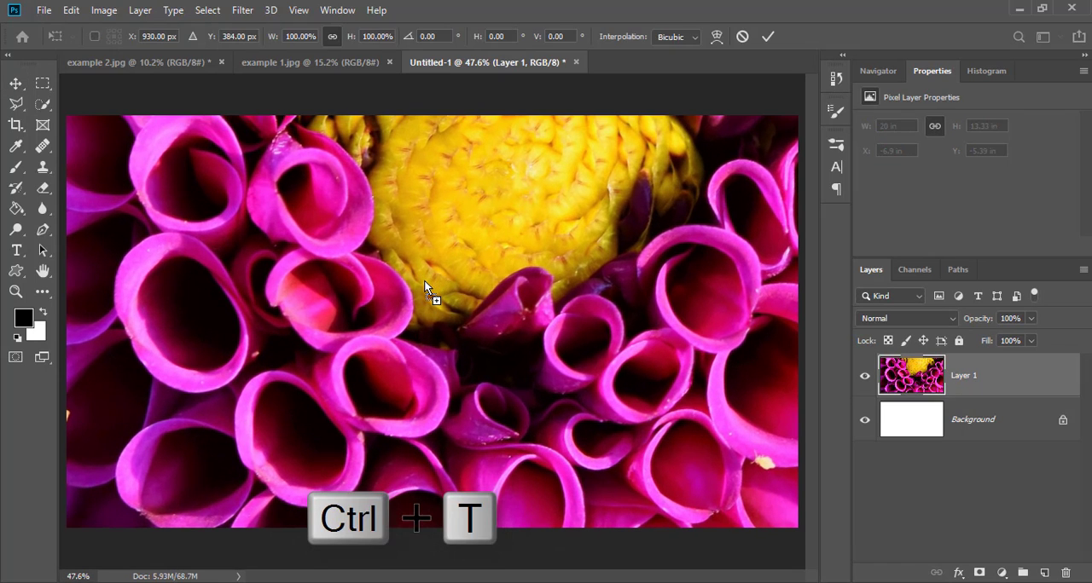
key(ctrl+0)
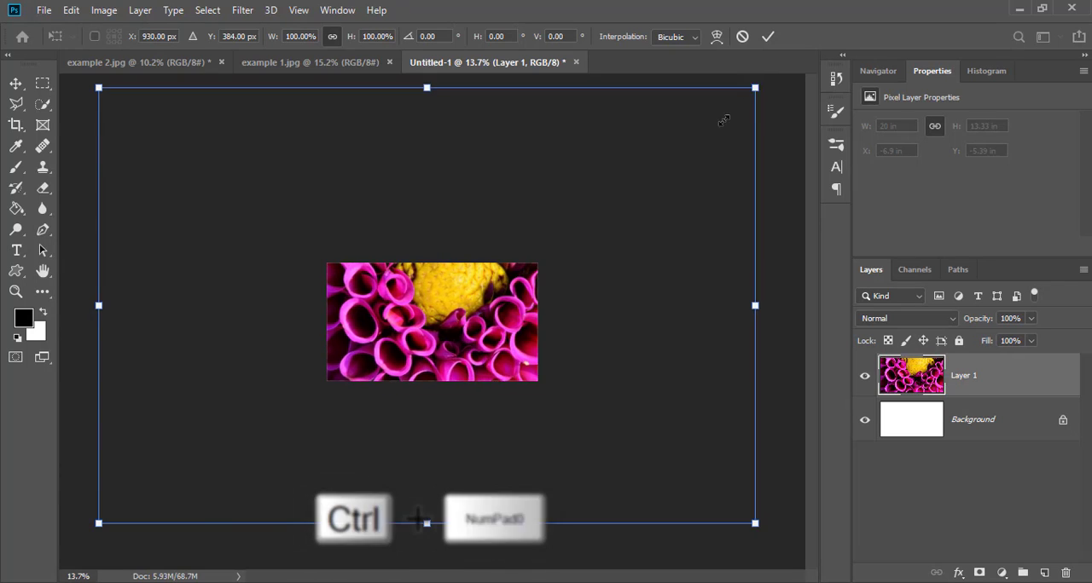
drag(758, 86, 312, 380)
drag(251, 441, 474, 305)
key(ctrl+0)
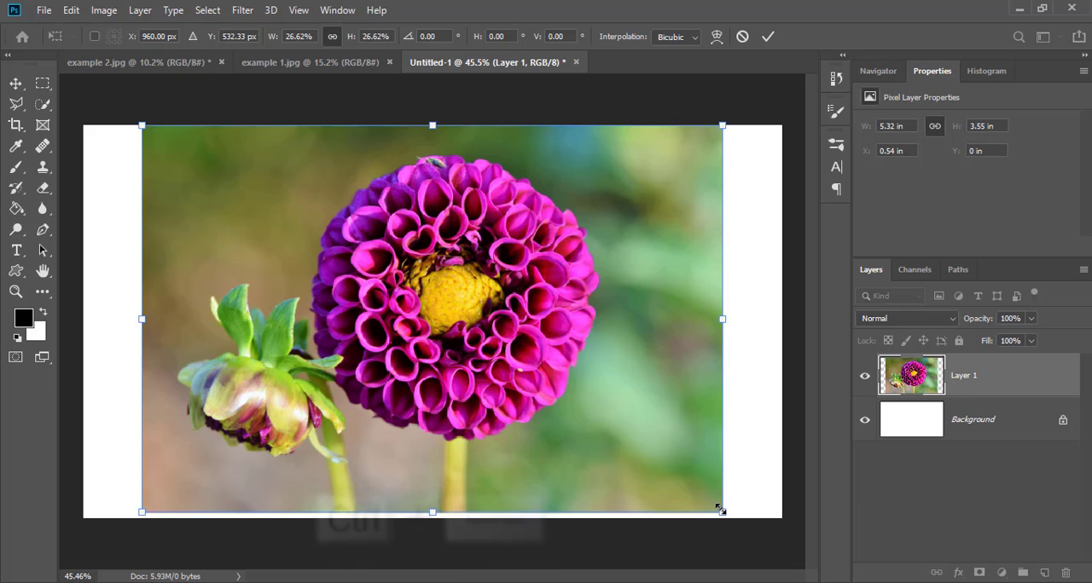
Scale the photo layer to 27.02% to span the full canvas height, centre it horizontally, and apply the transform.
drag(722, 512, 729, 517)
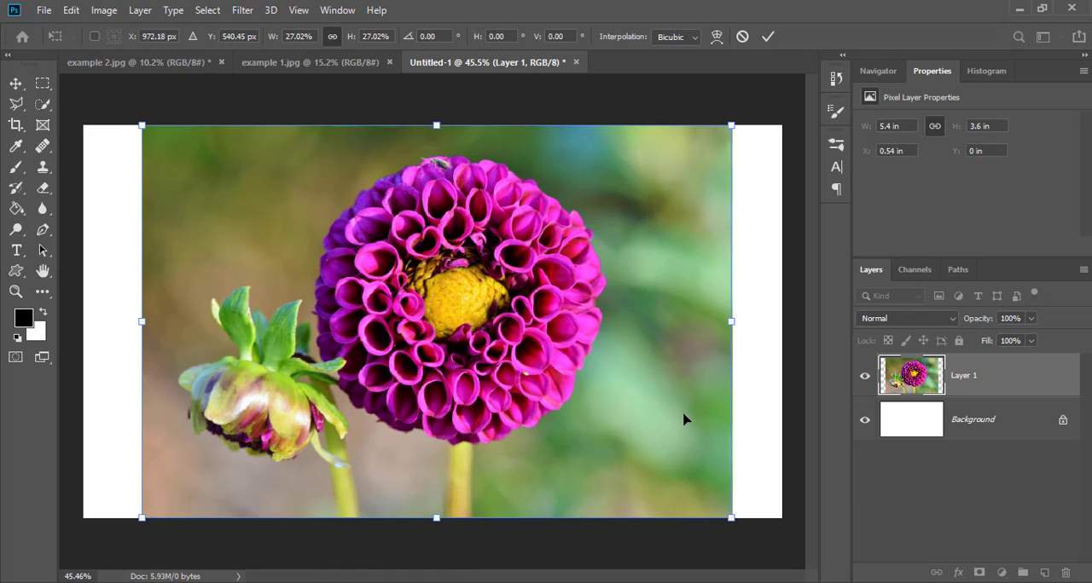
drag(688, 417, 679, 417)
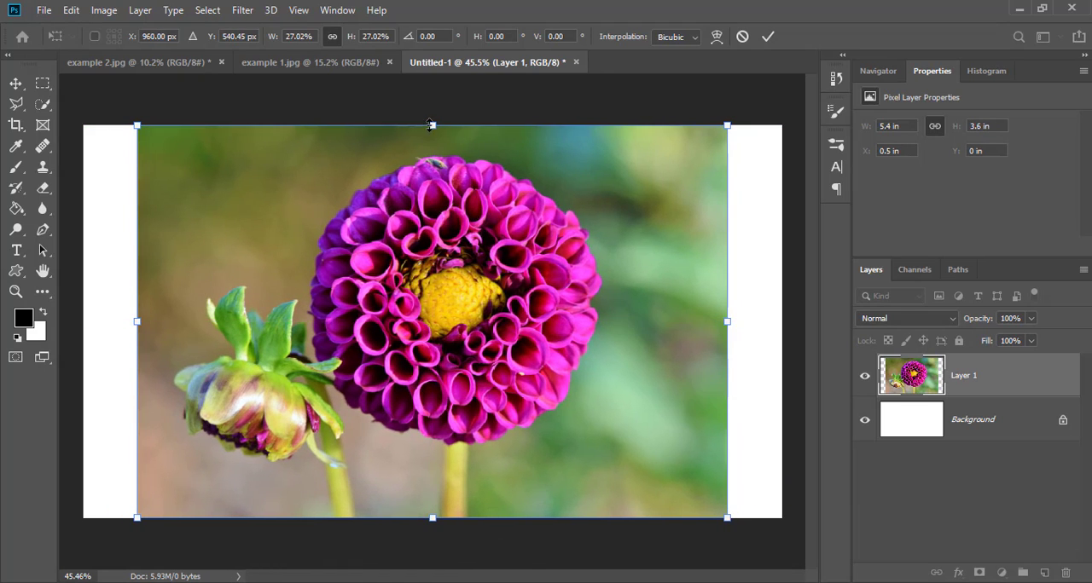
mouse_move(431, 125)
mouse_down()
mouse_move(434, 146)
mouse_move(431, 125)
mouse_up()
mouse_move(654, 360)
mouse_down()
mouse_move(668, 360)
mouse_move(654, 359)
mouse_up()
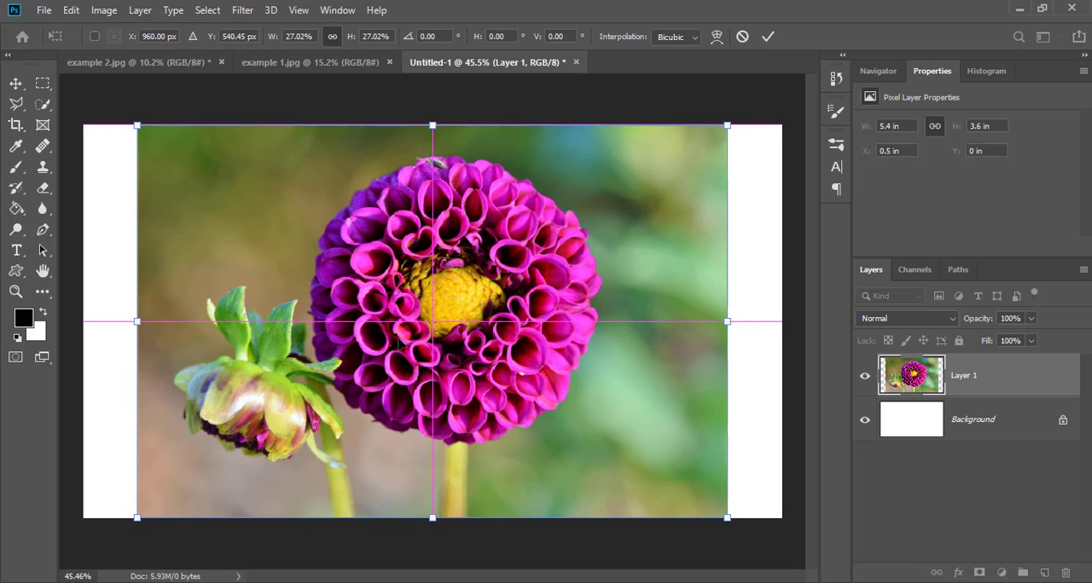
click(767, 36)
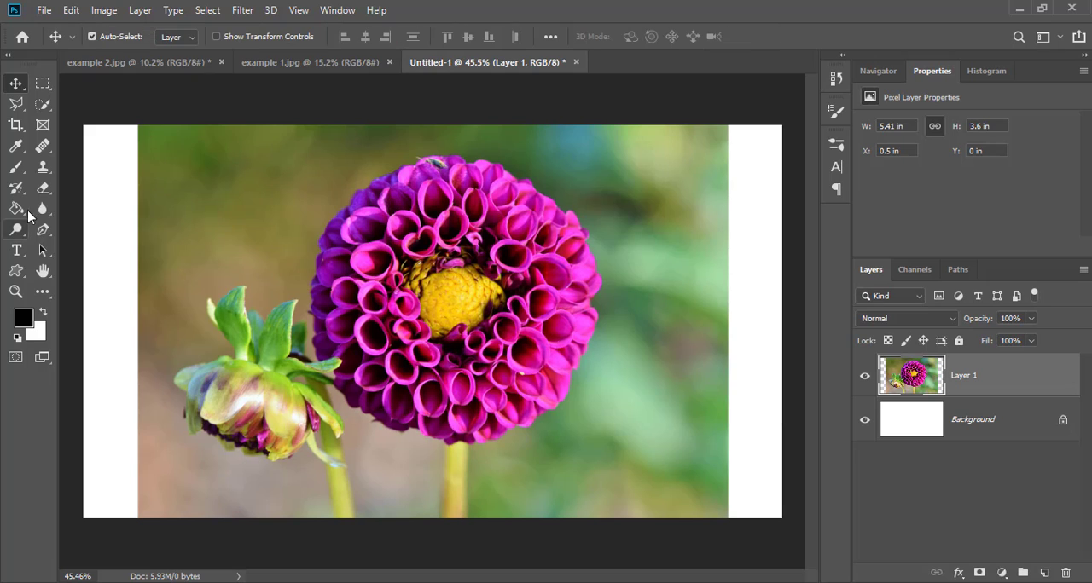
Select both white side strips, slightly overlapping the photo edges, using the Rectangular Marquee tool in add-to-selection mode.
click(42, 83)
drag(81, 124, 162, 517)
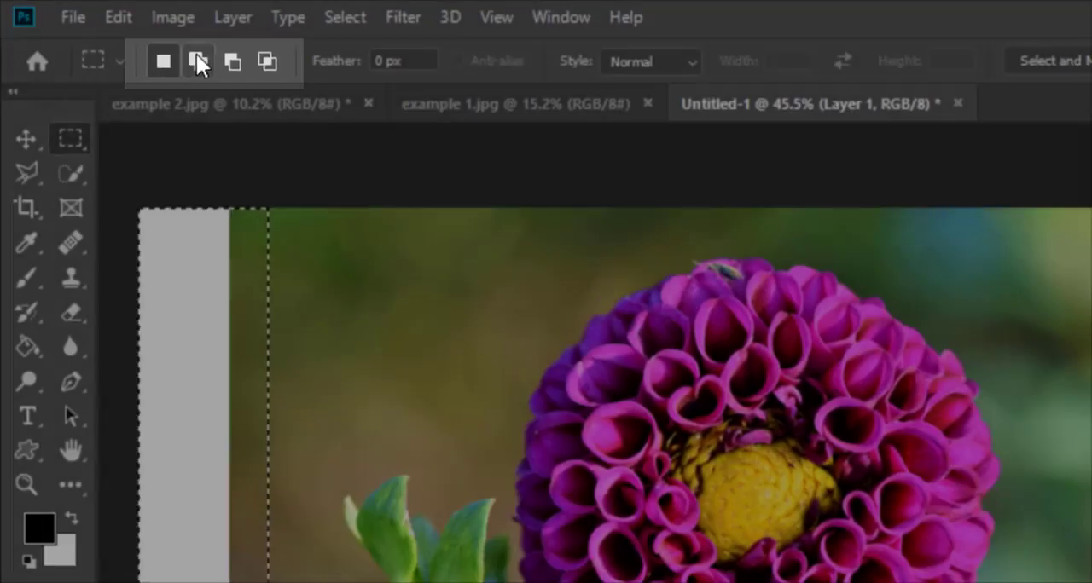
click(197, 61)
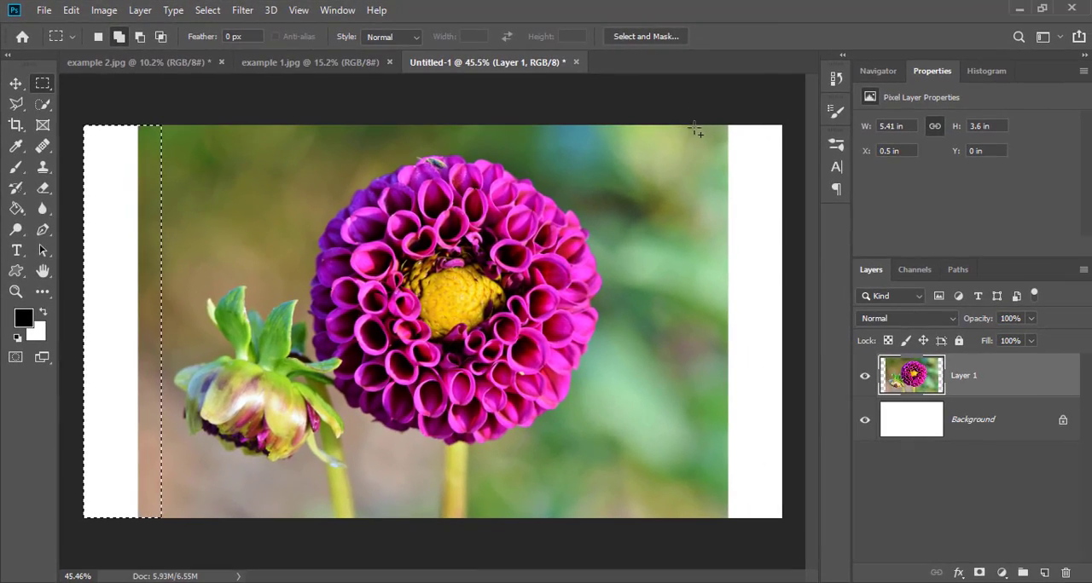
drag(697, 128, 787, 516)
key(ctrl+d)
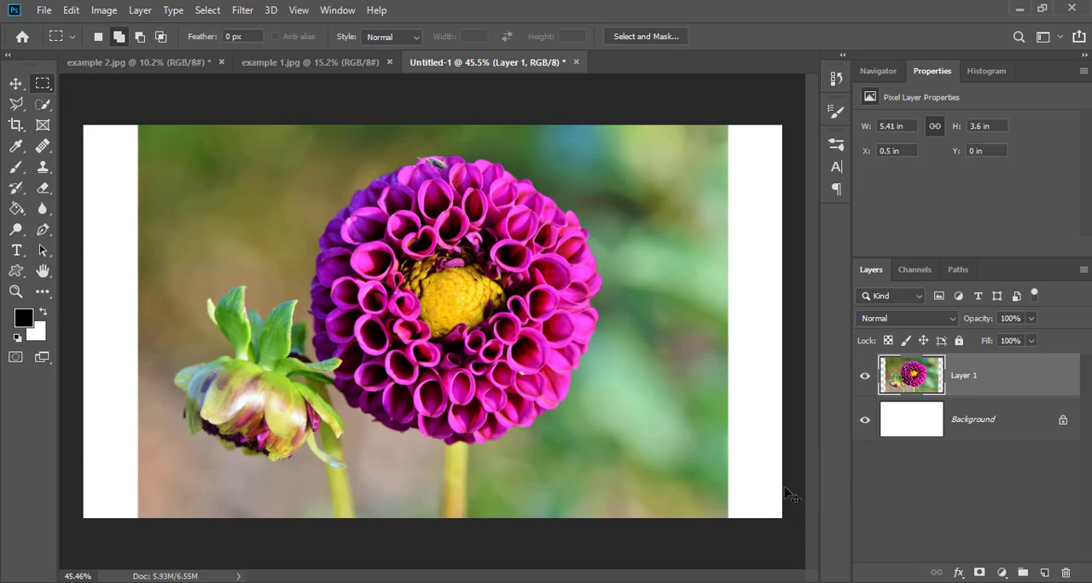
drag(695, 123, 792, 519)
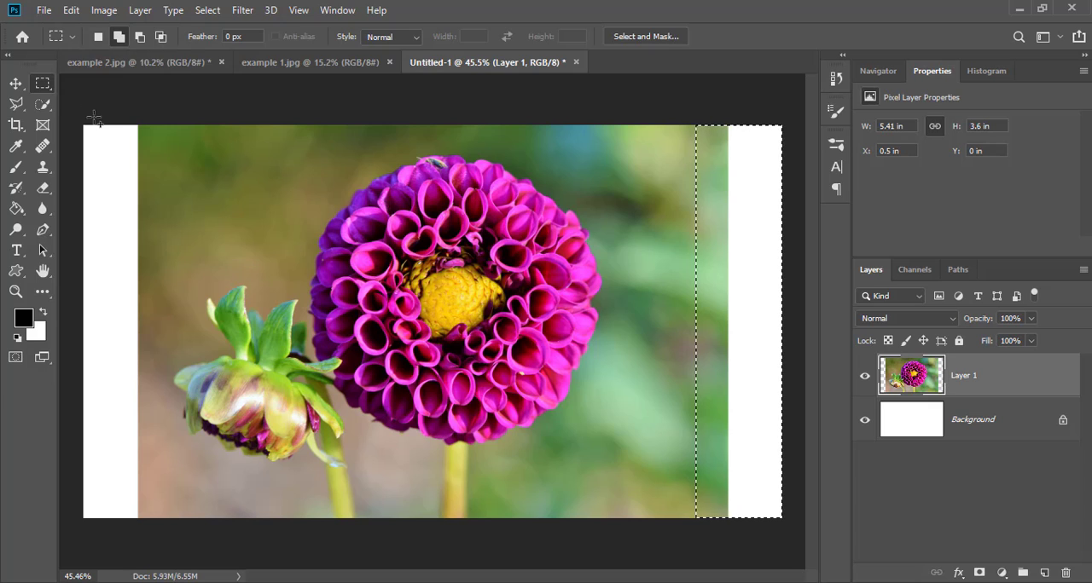
drag(83, 125, 165, 518)
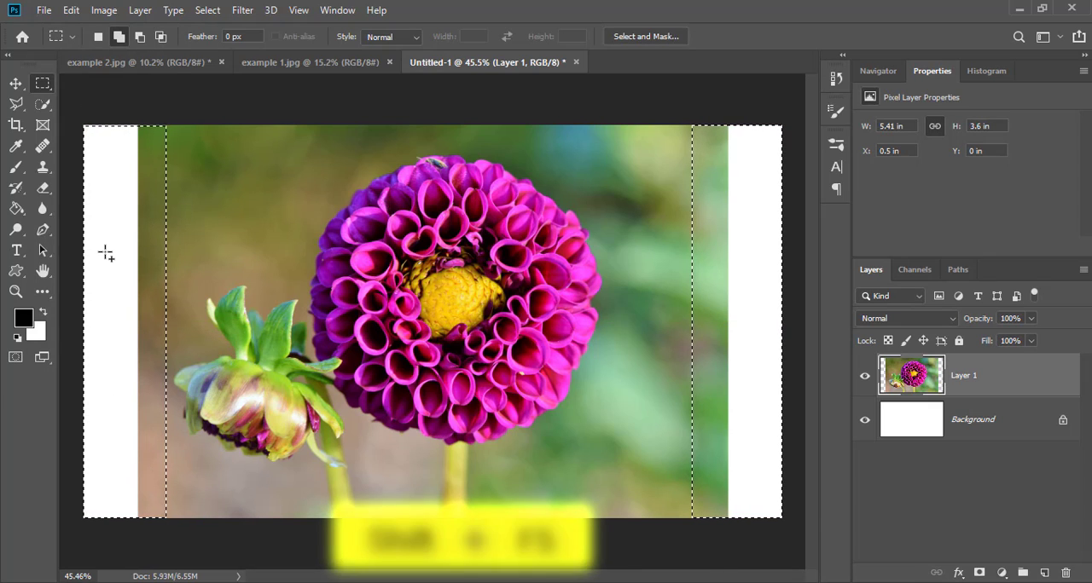
Fill the selected side strips with Content-Aware, Color Adaptation enabled, Normal mode and 100% opacity, and deselect.
key(shift+F5)
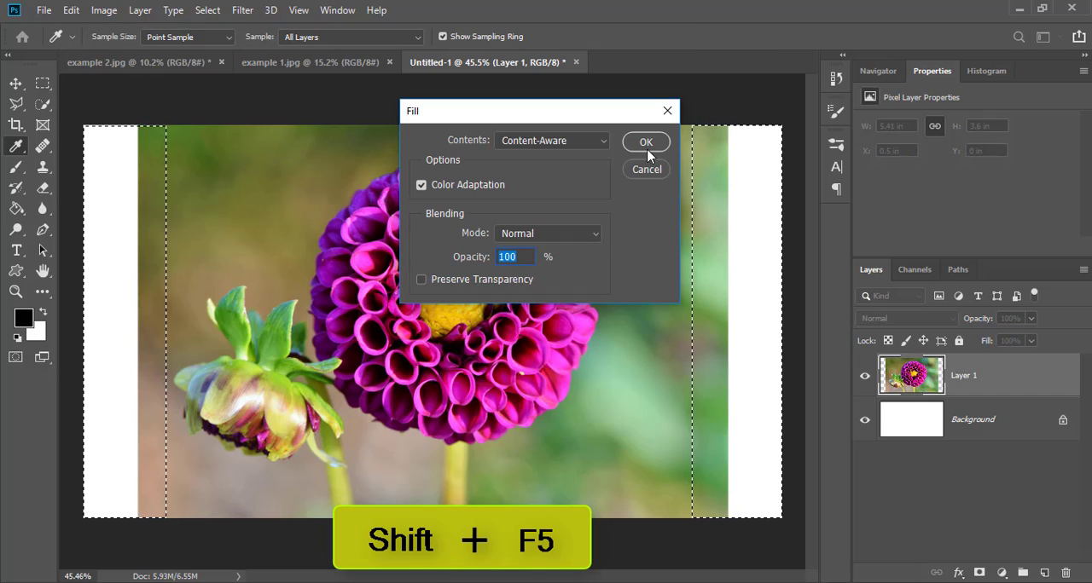
click(528, 142)
click(550, 211)
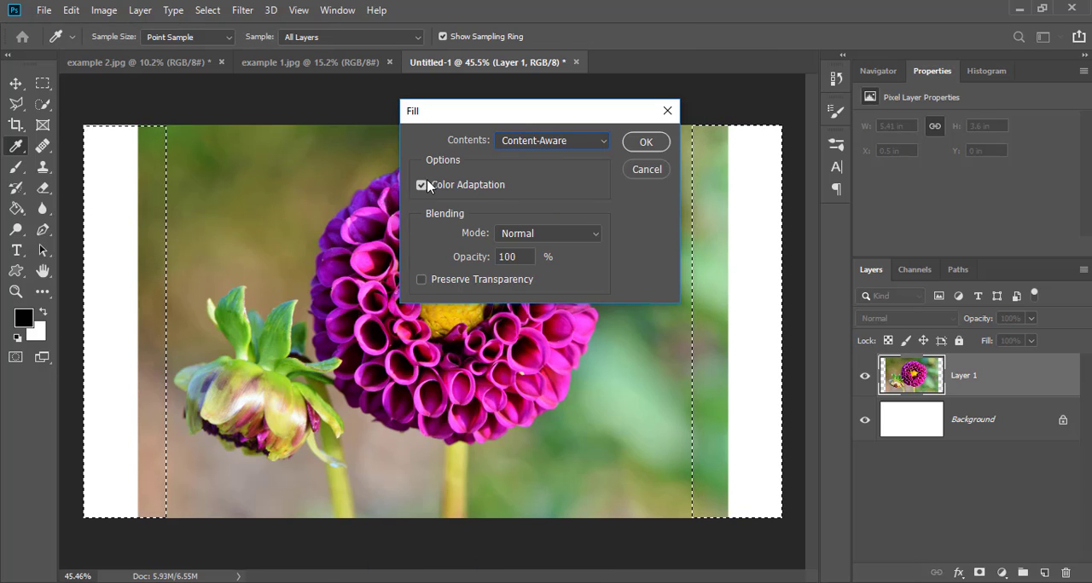
click(642, 142)
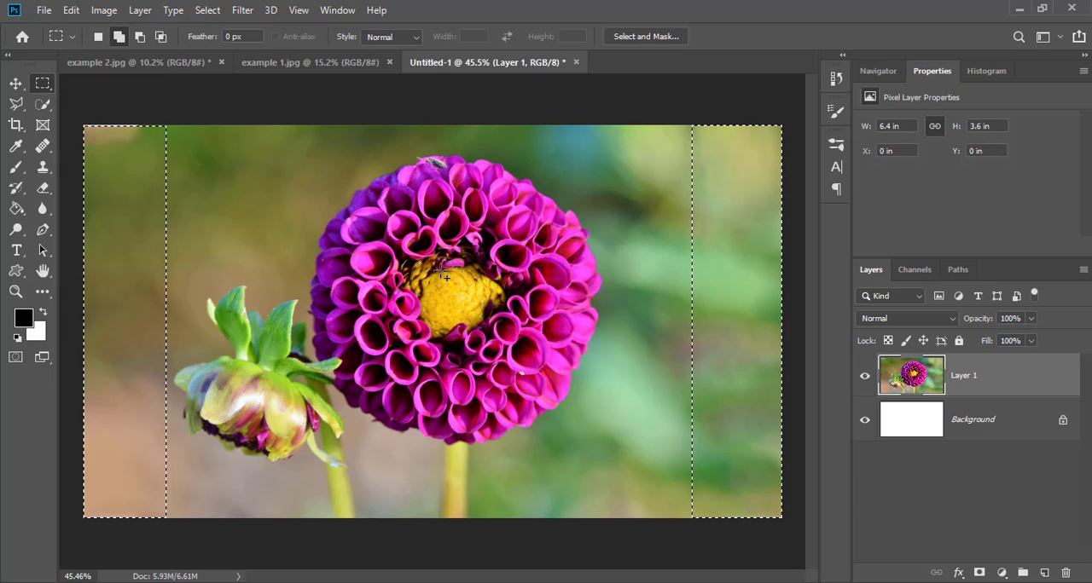
key(ctrl+d)
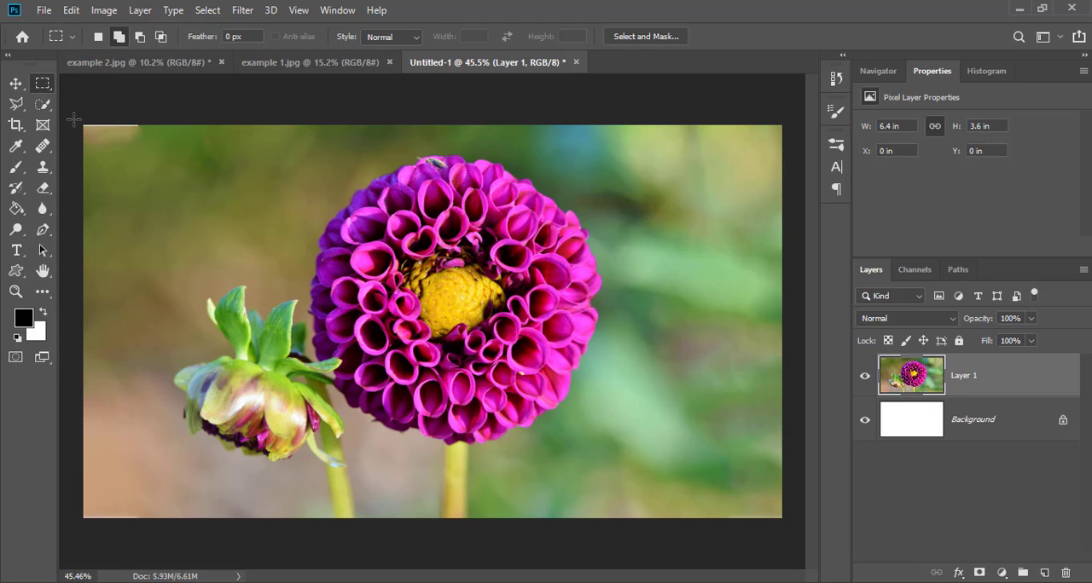
Select an area about 0.65 by 0.3 in at the image's top-left corner, fill it with Content-Aware, and deselect.
drag(75, 122, 153, 156)
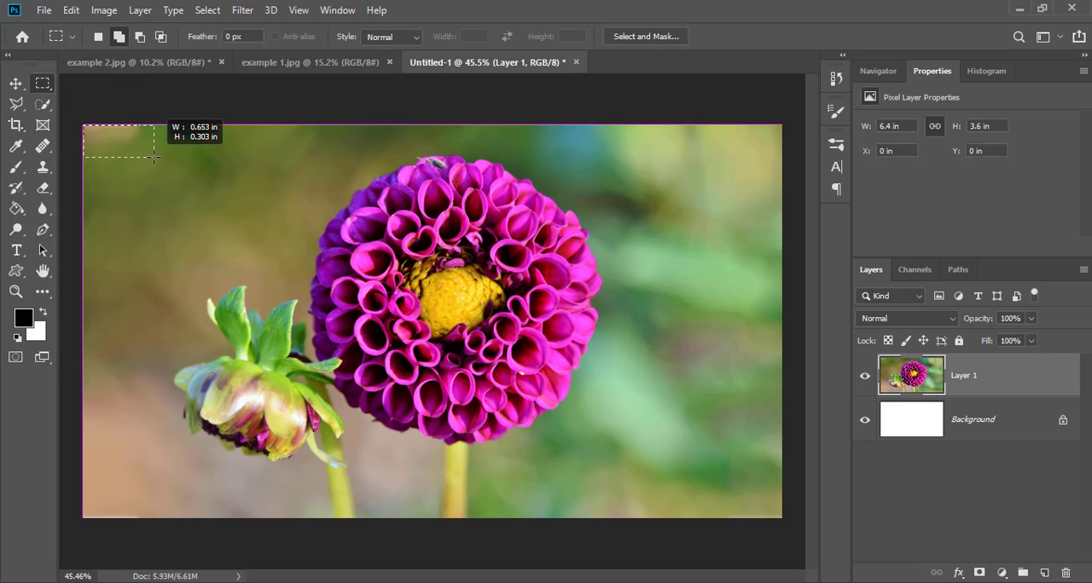
key(shift+BackSpace)
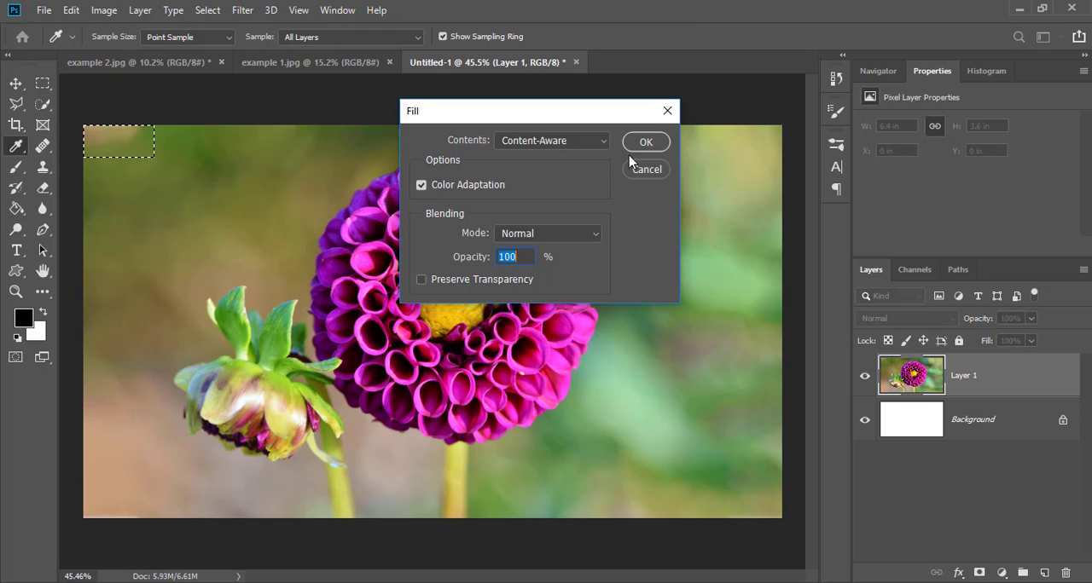
key(Return)
key(ctrl+d)
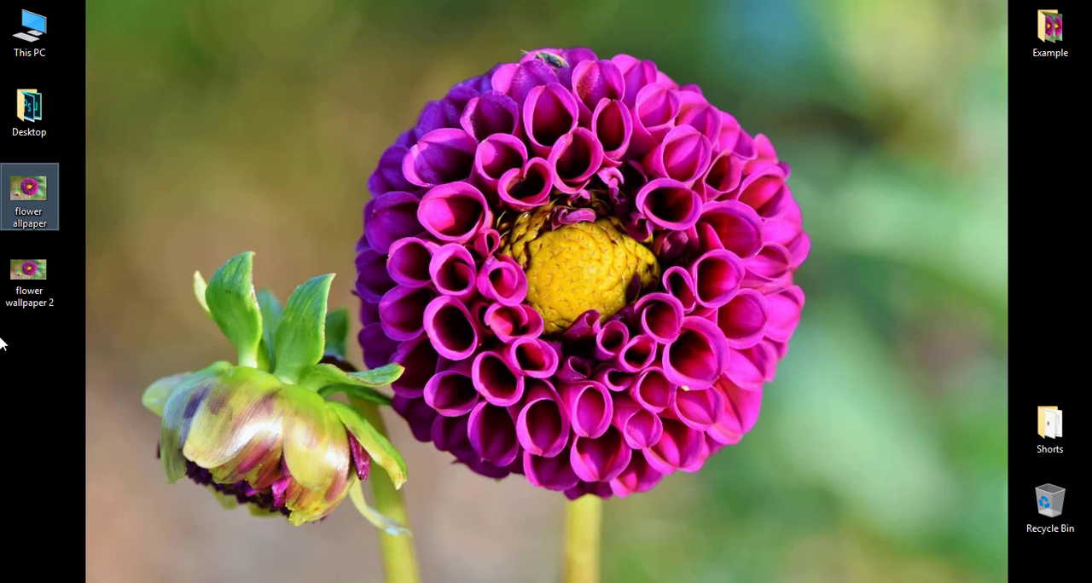
Switch to the Windows desktop and set the "flower wallpaper 2" image as the desktop background.
click(34, 303)
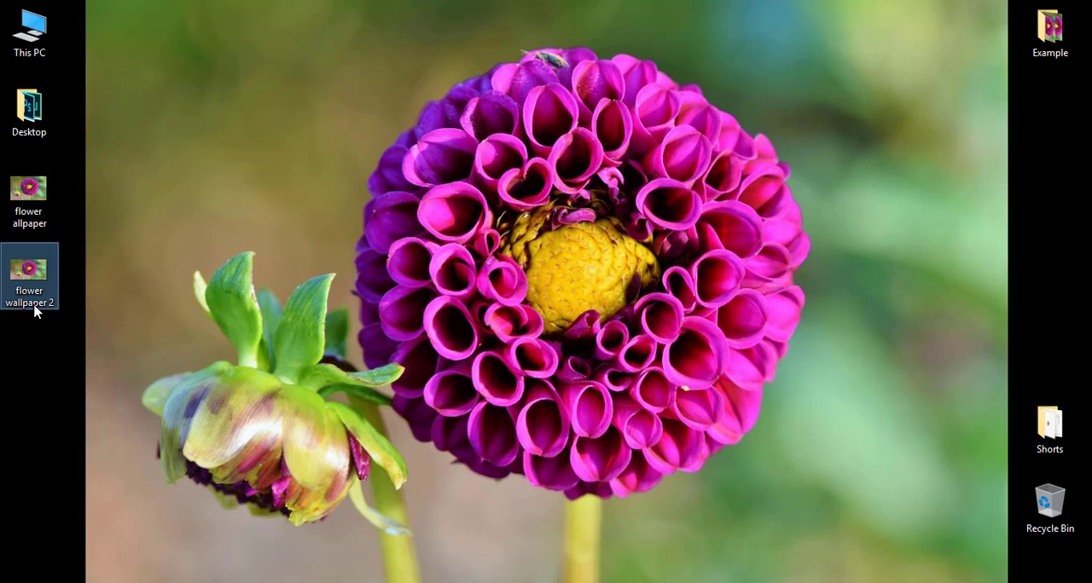
right_click(34, 305)
click(128, 155)
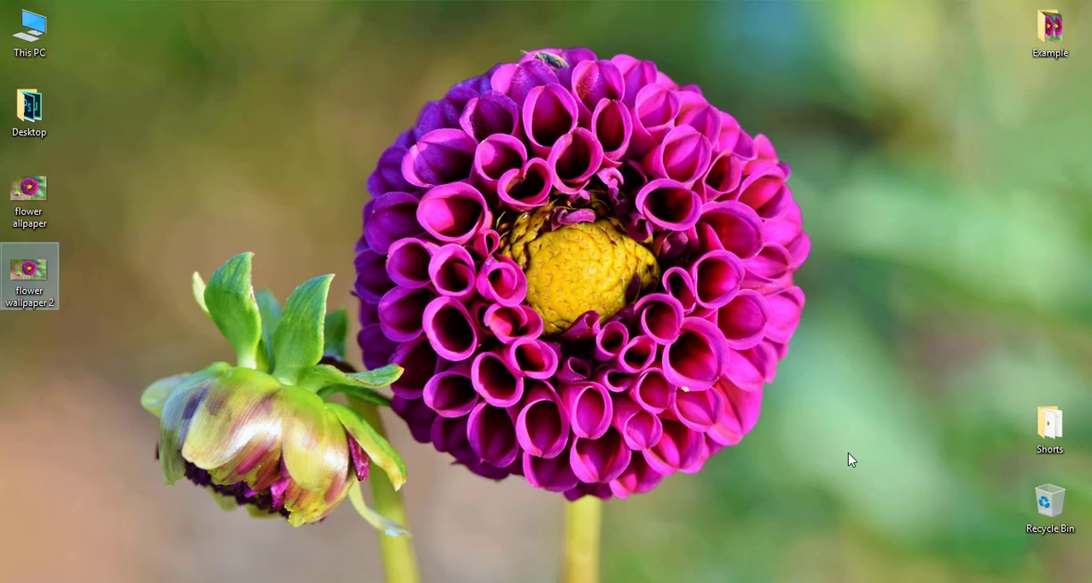
Set the original "flower allpaper" image as the desktop background for comparison.
click(29, 200)
right_click(31, 201)
click(128, 155)
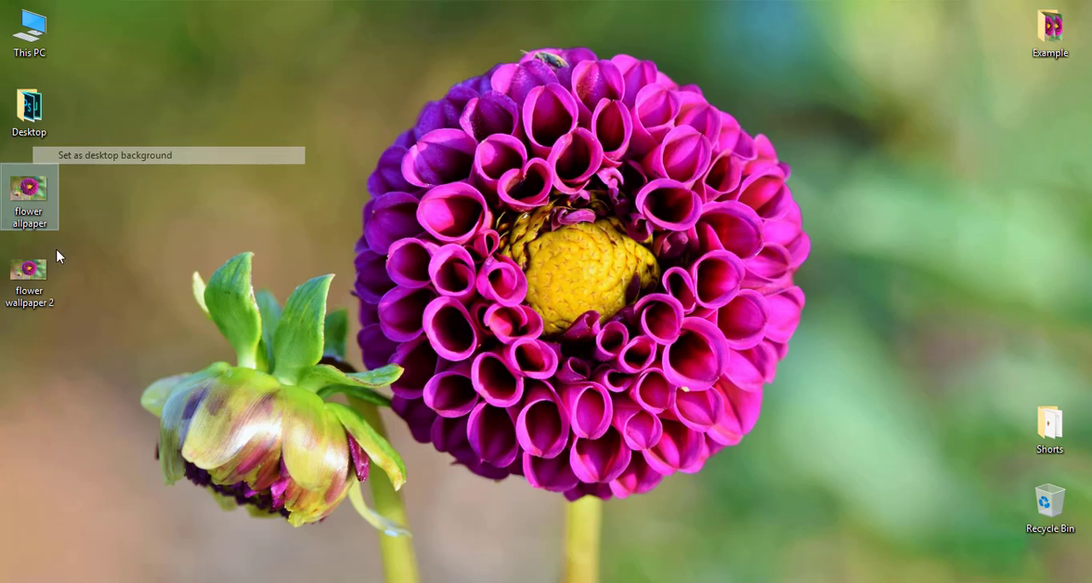
Set "flower wallpaper 2" as the desktop background again and return to Photoshop.
right_click(29, 269)
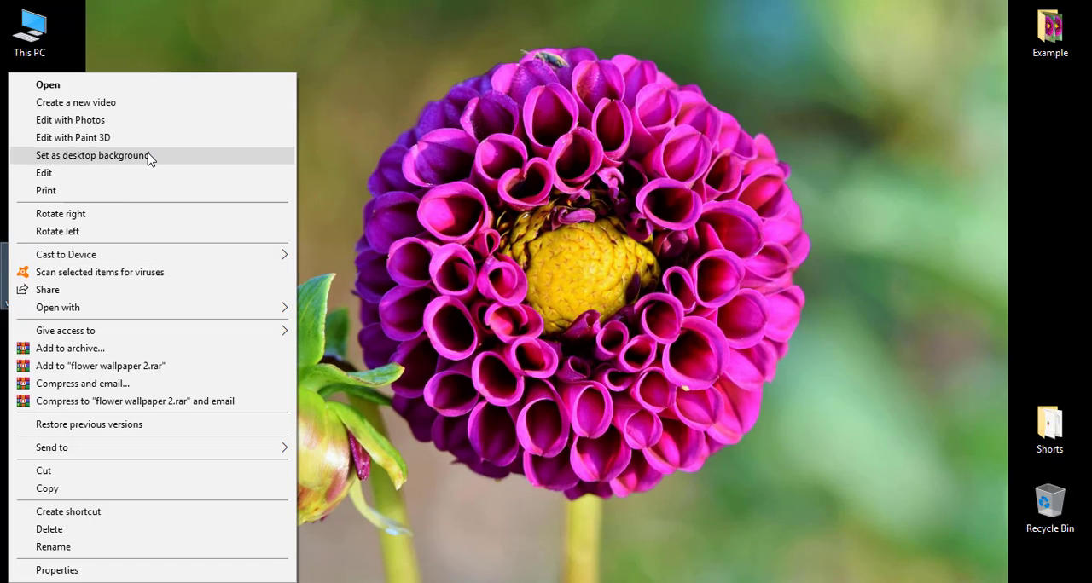
click(149, 157)
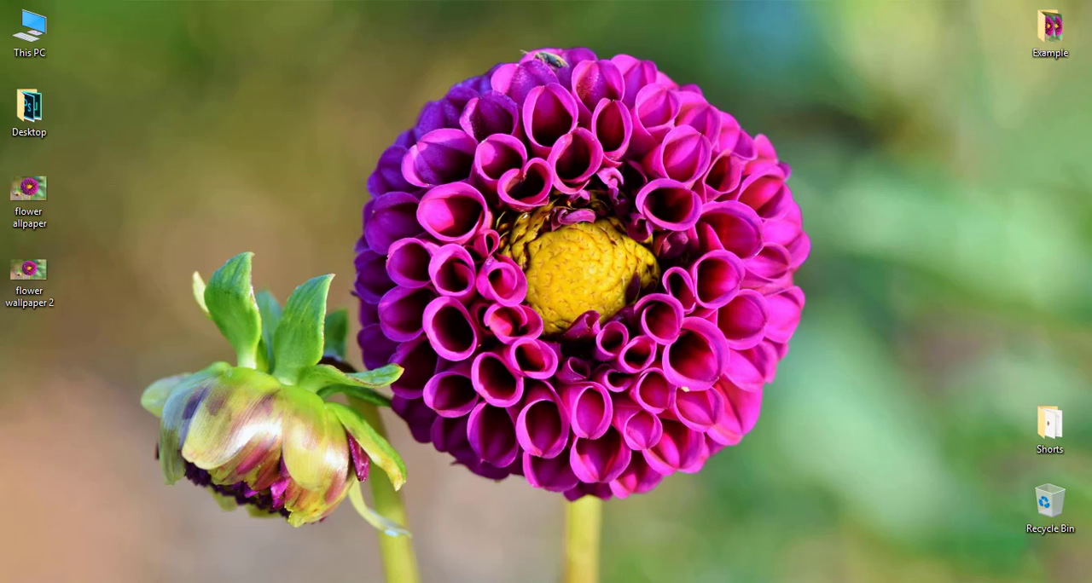
key(alt+Tab)
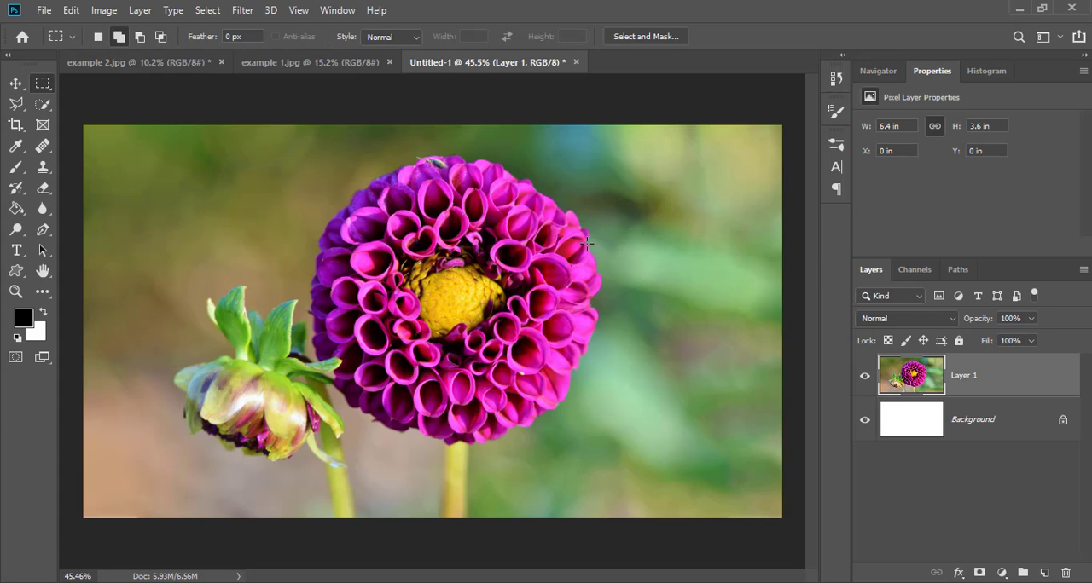